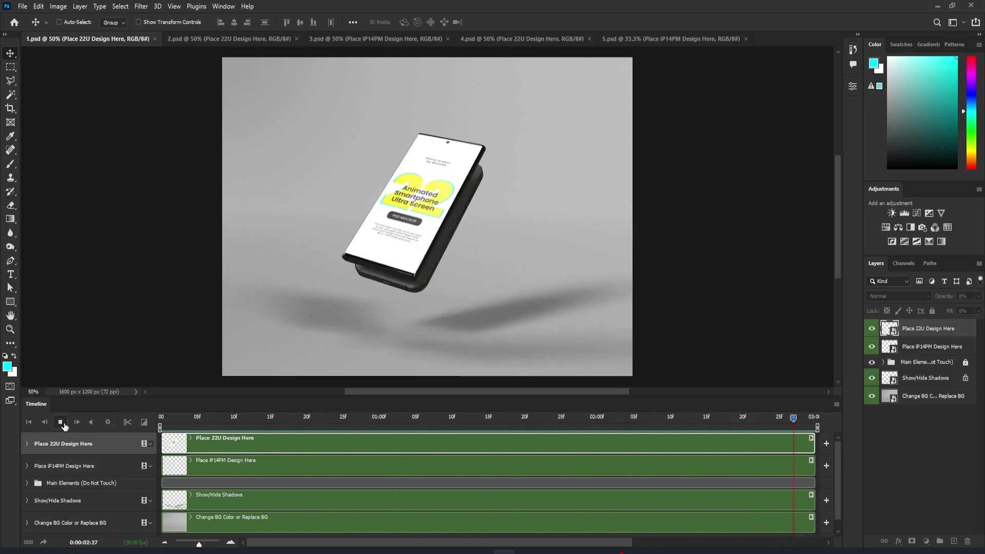
# Stop the 1.psd playback and preview the timeline animation in 2.psd
pyautogui.click(62, 424)
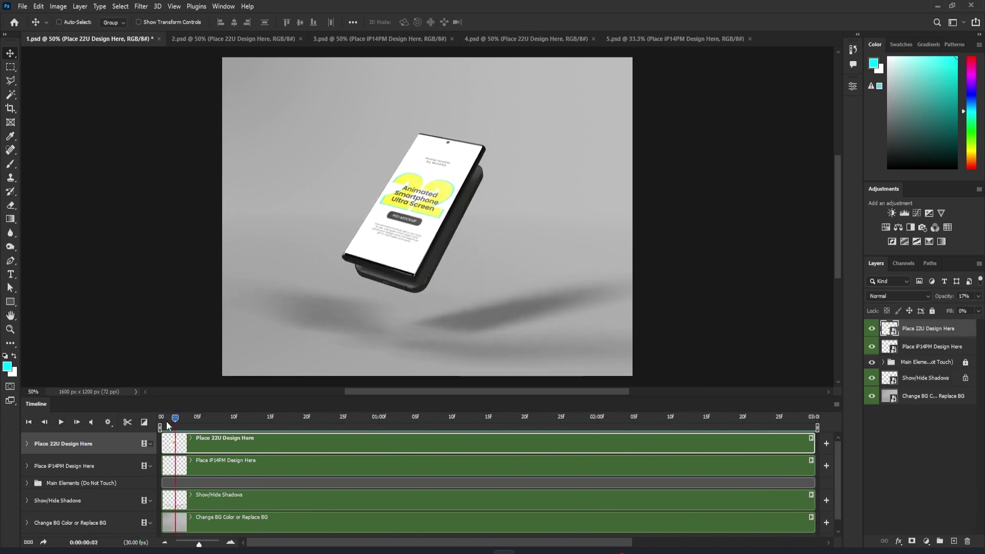
pyautogui.click(201, 38)
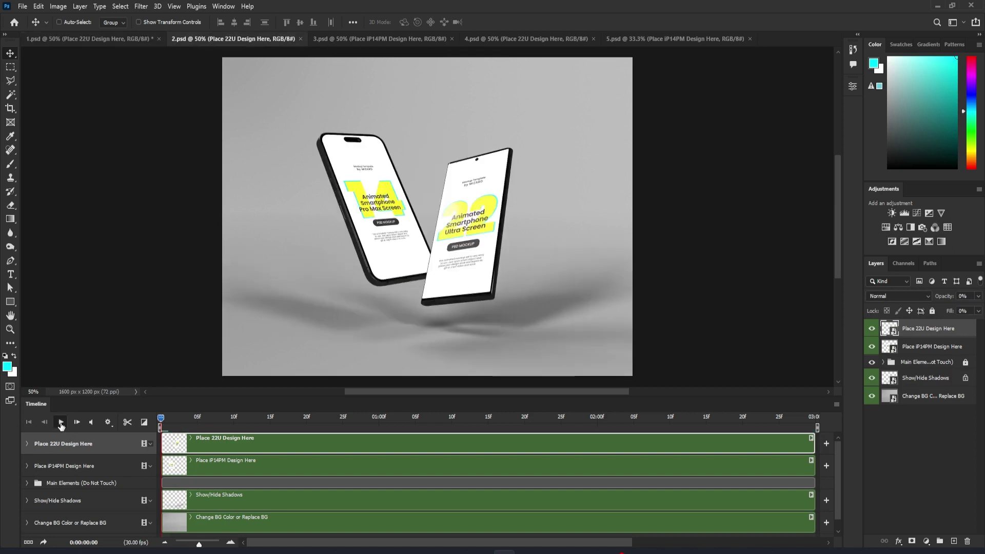
pyautogui.click(60, 424)
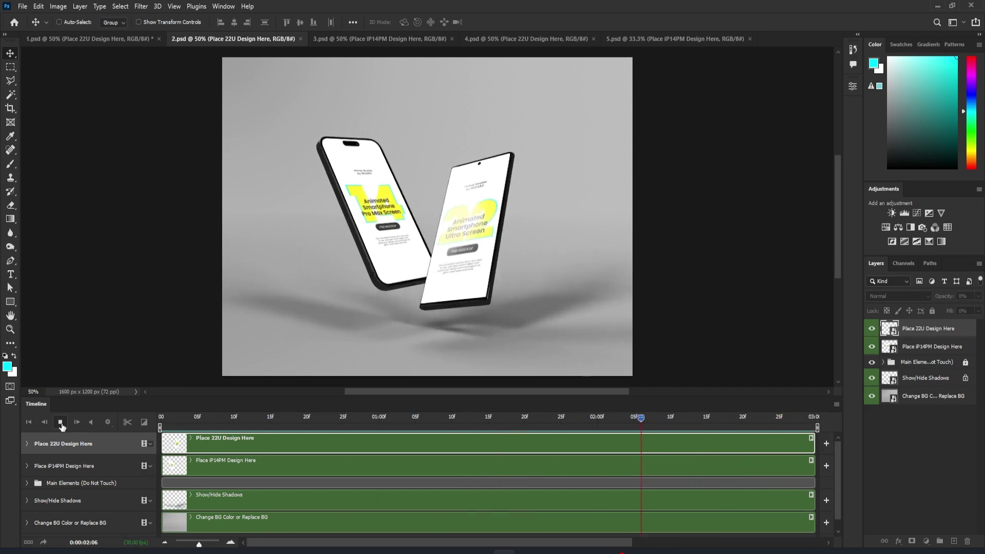
pyautogui.click(60, 422)
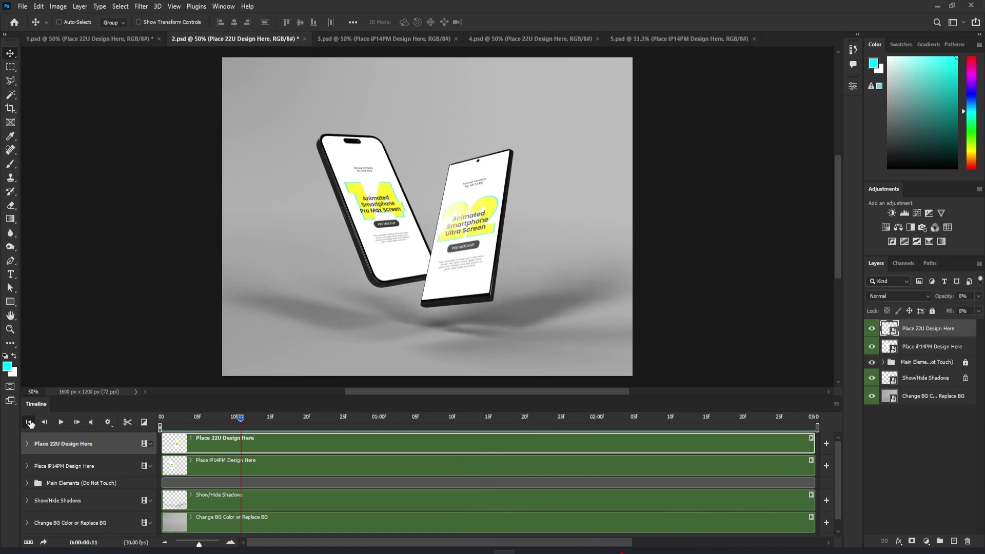
# Preview the timeline animation in 3.psd and return it to the first frame
pyautogui.click(350, 40)
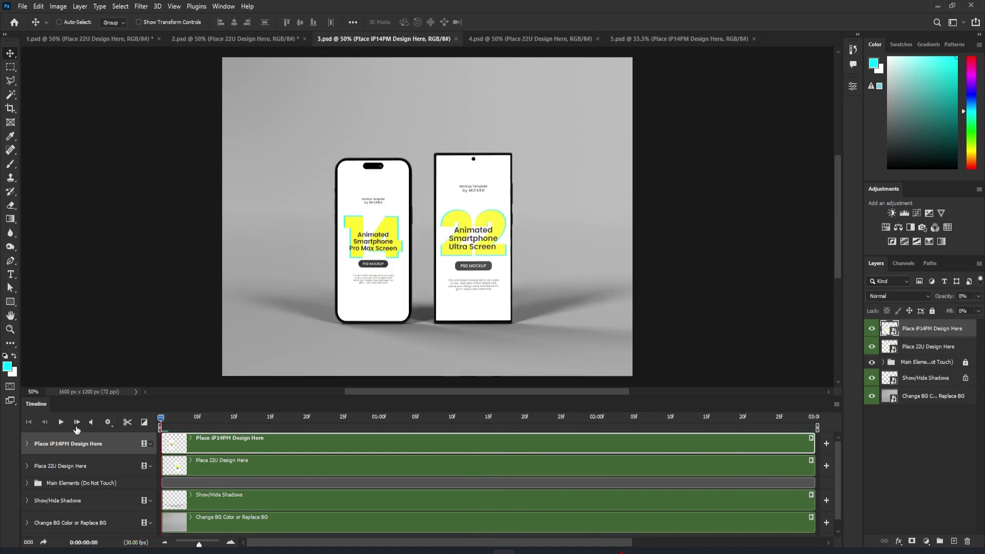
pyautogui.click(60, 422)
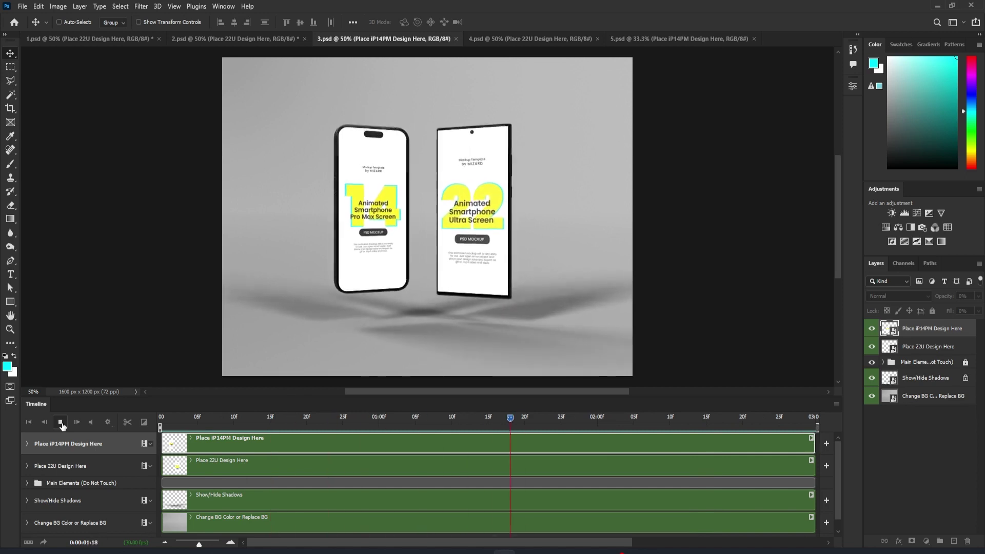
pyautogui.click(61, 422)
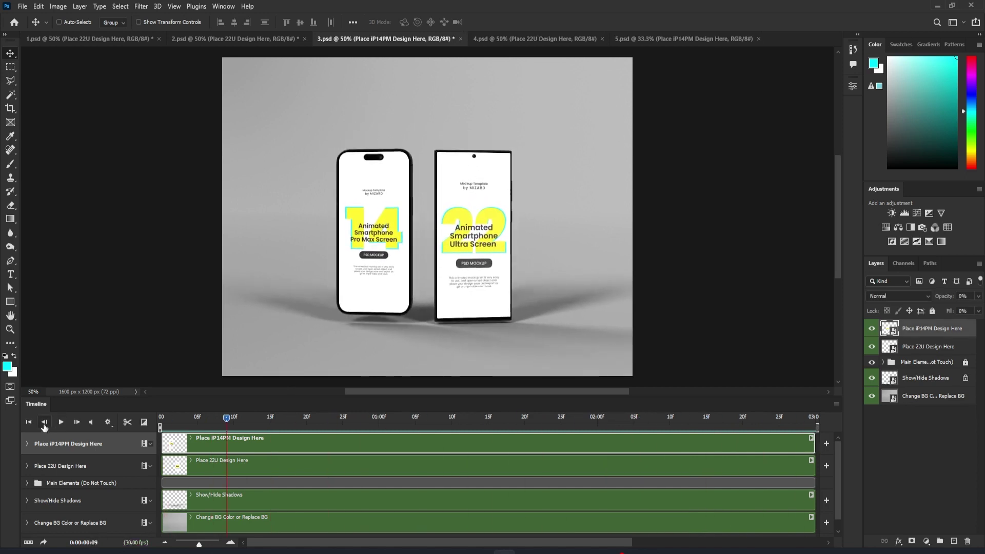
pyautogui.click(28, 423)
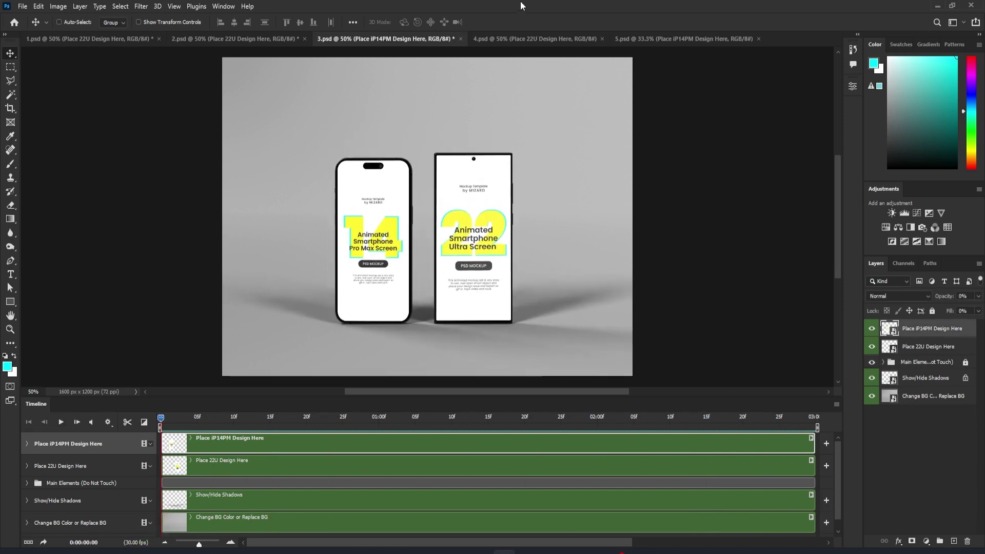
# Preview the timeline animation in 4.psd and return it to the first frame
pyautogui.click(514, 39)
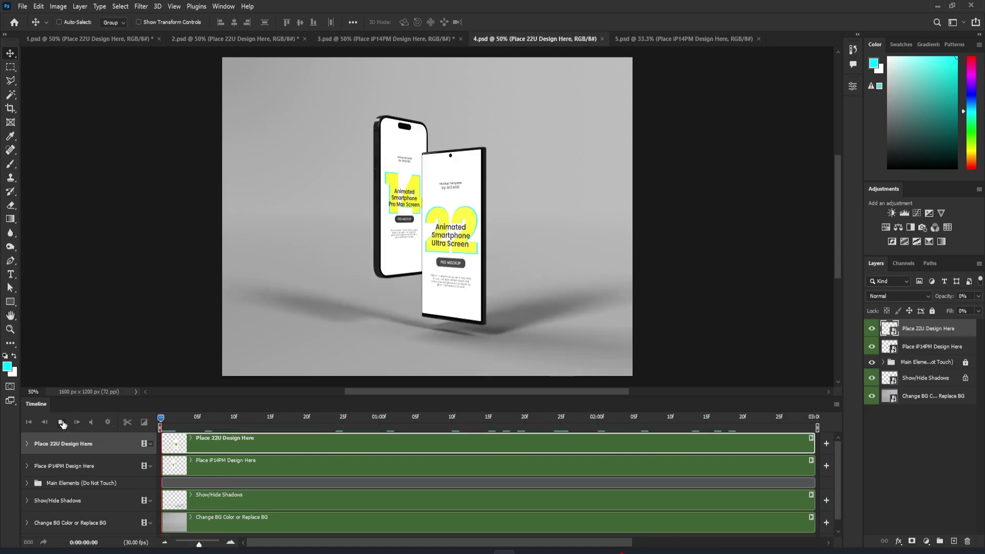
pyautogui.click(61, 422)
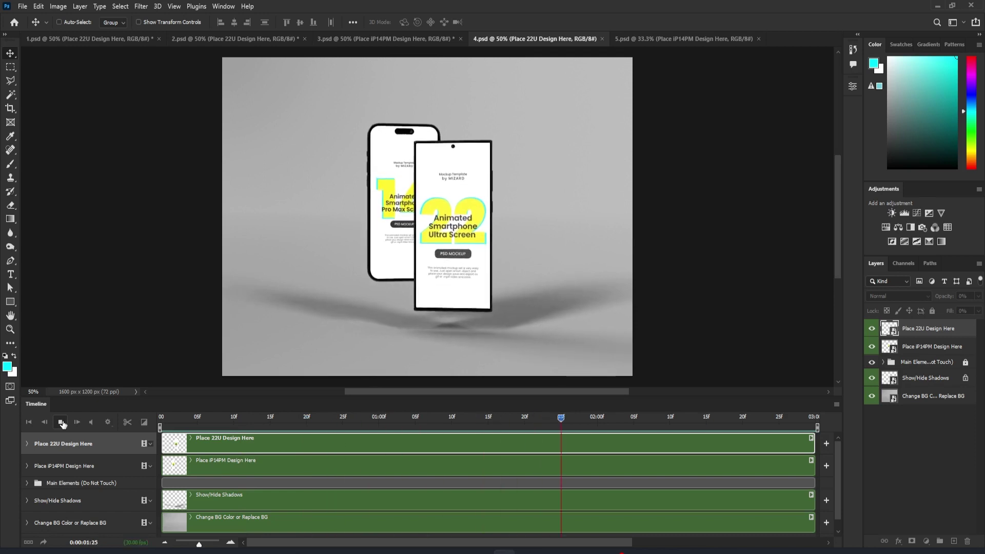
pyautogui.click(63, 422)
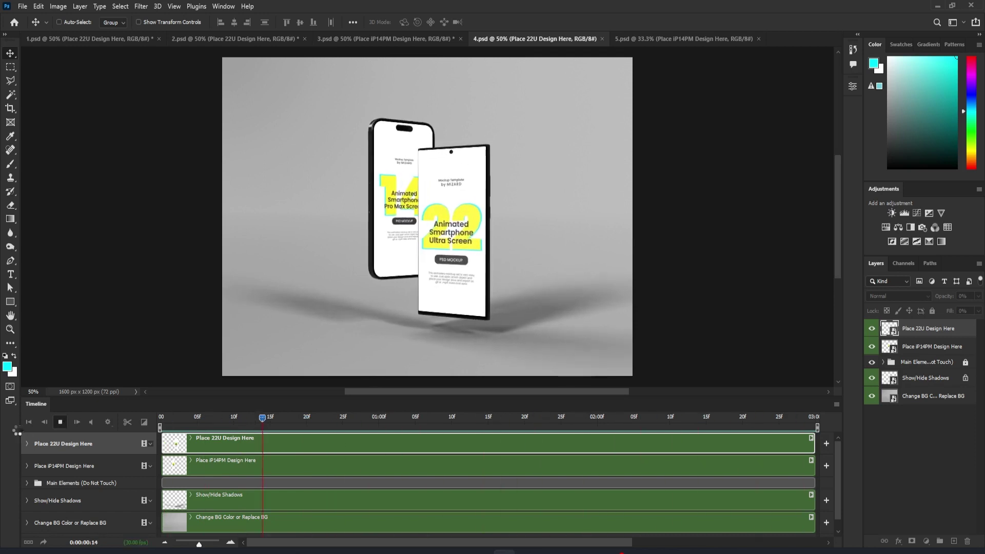
pyautogui.click(29, 422)
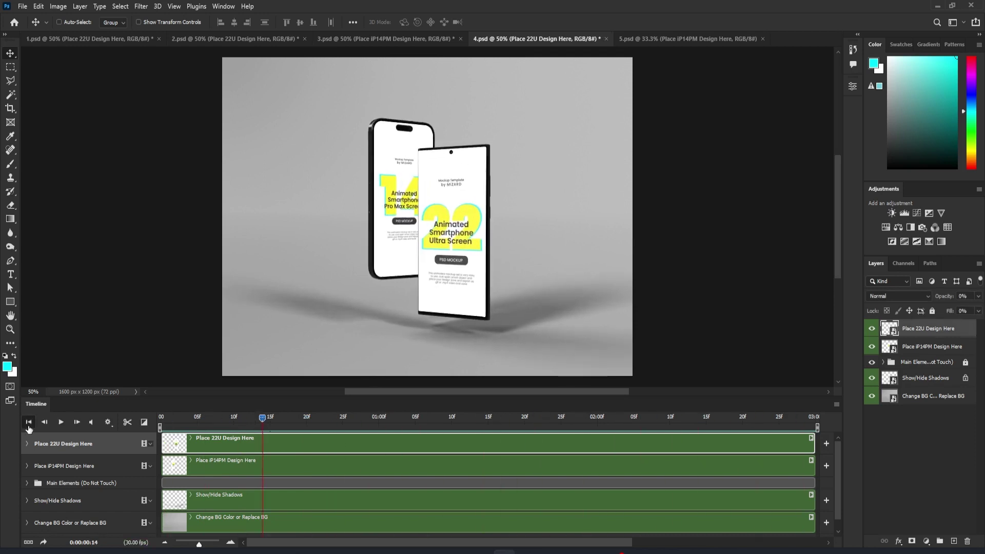
# Play the timeline animation in 5.psd and stop it after previewing
pyautogui.click(664, 40)
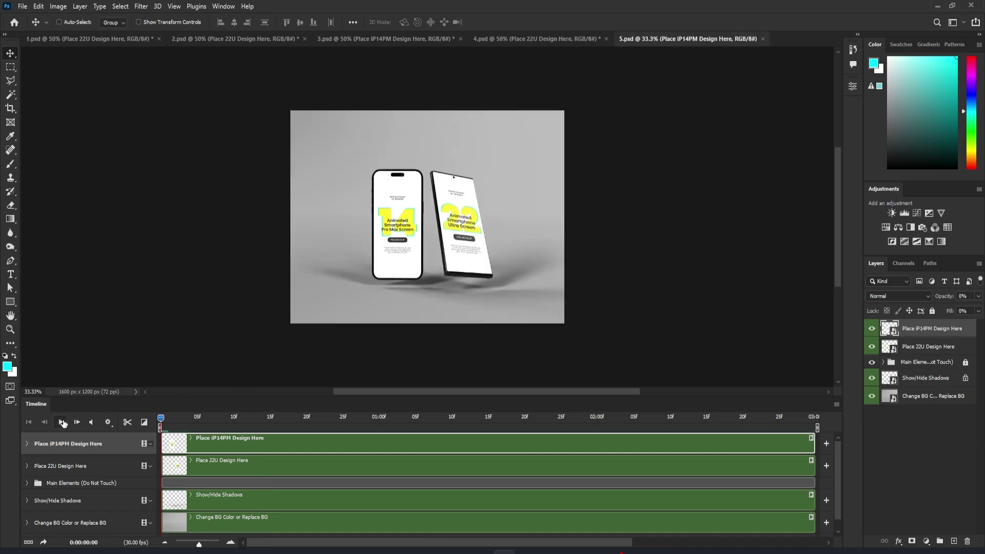
pyautogui.click(63, 423)
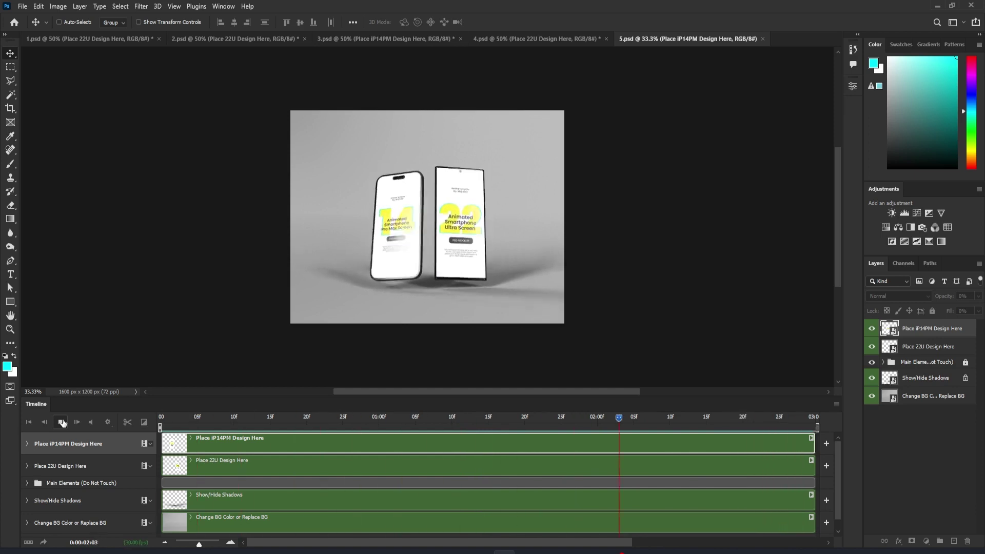
pyautogui.click(62, 421)
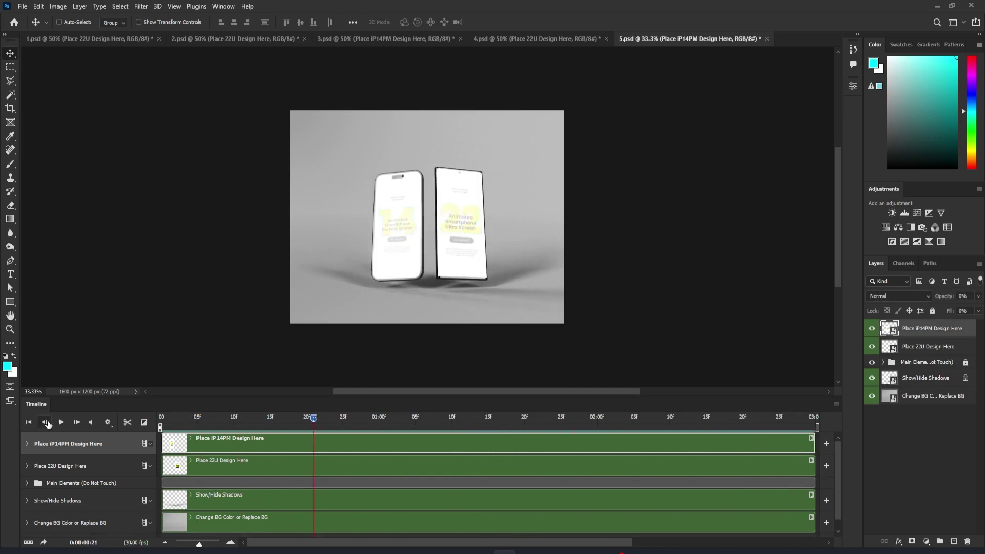
# Open the Place 22U Design Here smart object of 1.psd and check its canvas size without changing it
pyautogui.click(114, 36)
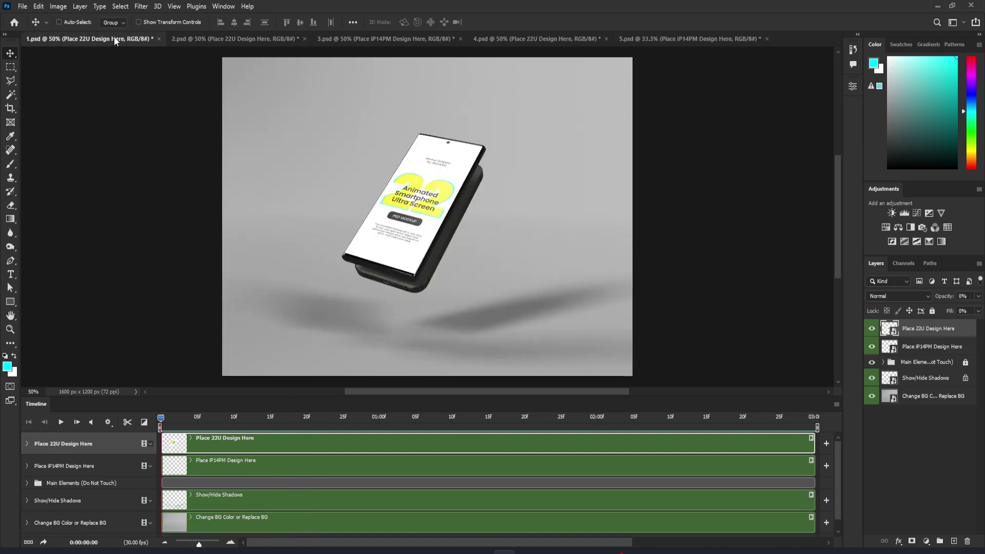
pyautogui.doubleClick(891, 326)
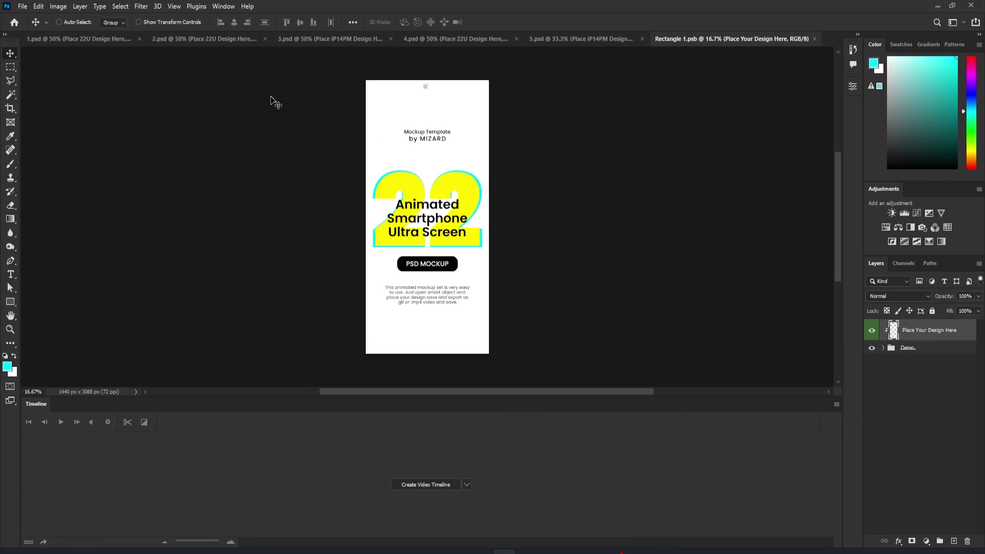
pyautogui.click(58, 6)
pyautogui.click(123, 96)
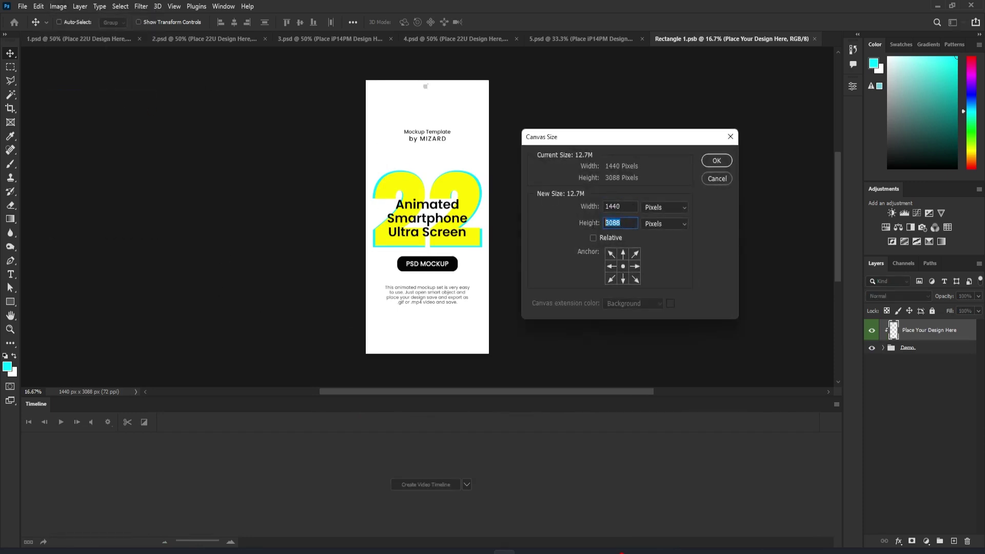
pyautogui.click(717, 178)
# Start opening an image file and browse to My Works > Photoshop & Illustrator Works on Local Disk (F:)
pyautogui.click(22, 6)
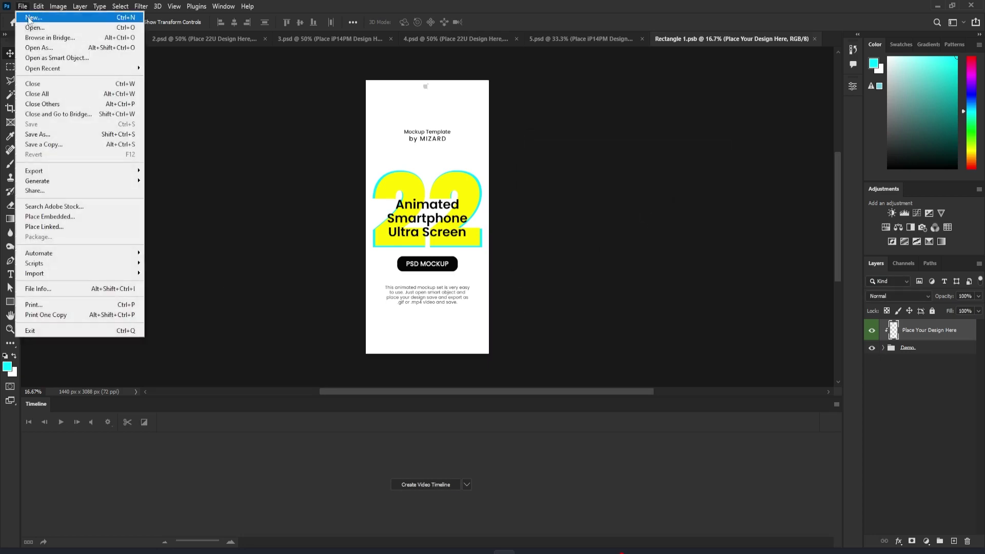
pyautogui.click(51, 27)
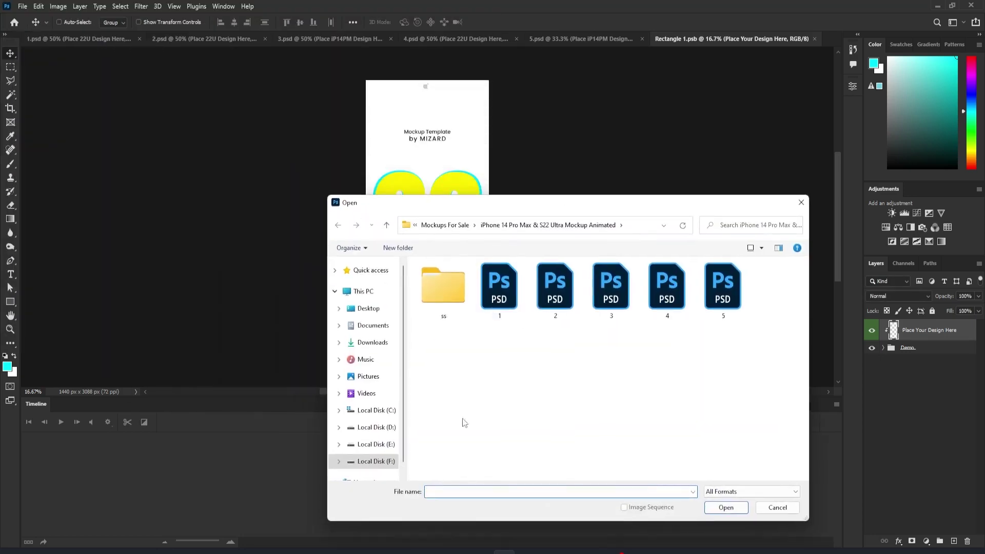
pyautogui.click(399, 462)
pyautogui.doubleClick(475, 345)
pyautogui.doubleClick(465, 380)
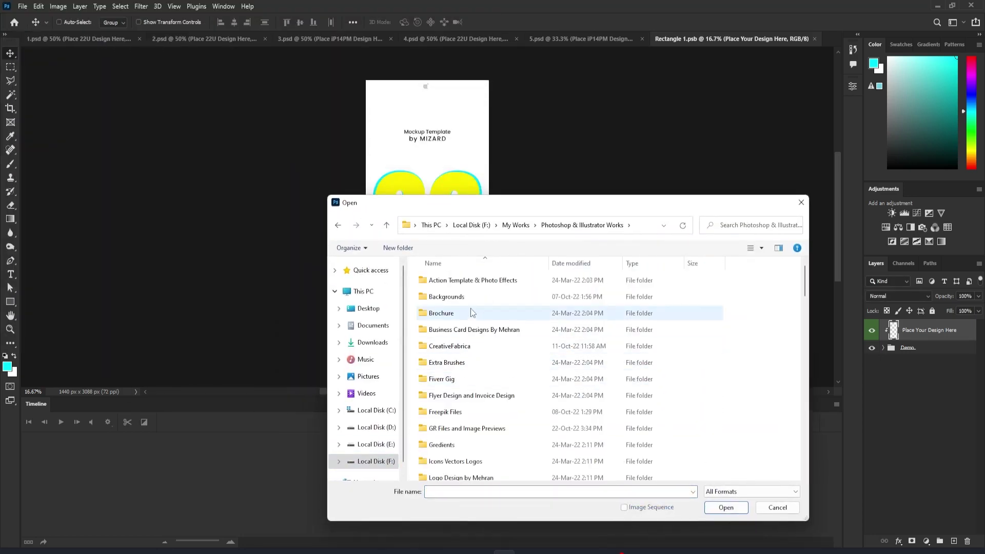
# Look through the Backgrounds folder for a suitable image and return to the Photoshop & Illustrator Works folder
pyautogui.doubleClick(464, 299)
pyautogui.scroll(-3, 504, 412)
pyautogui.scroll(-5, 505, 417)
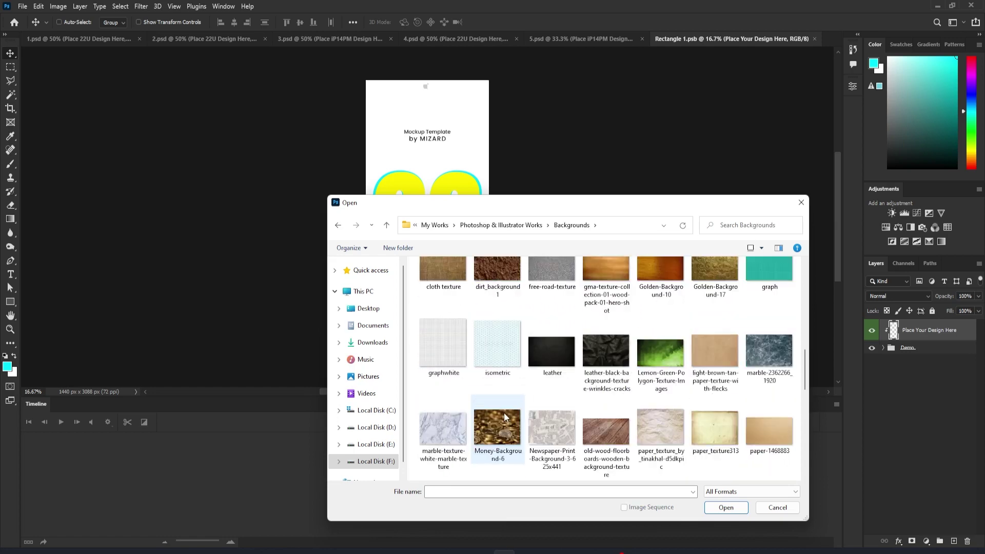
pyautogui.scroll(-5, 505, 417)
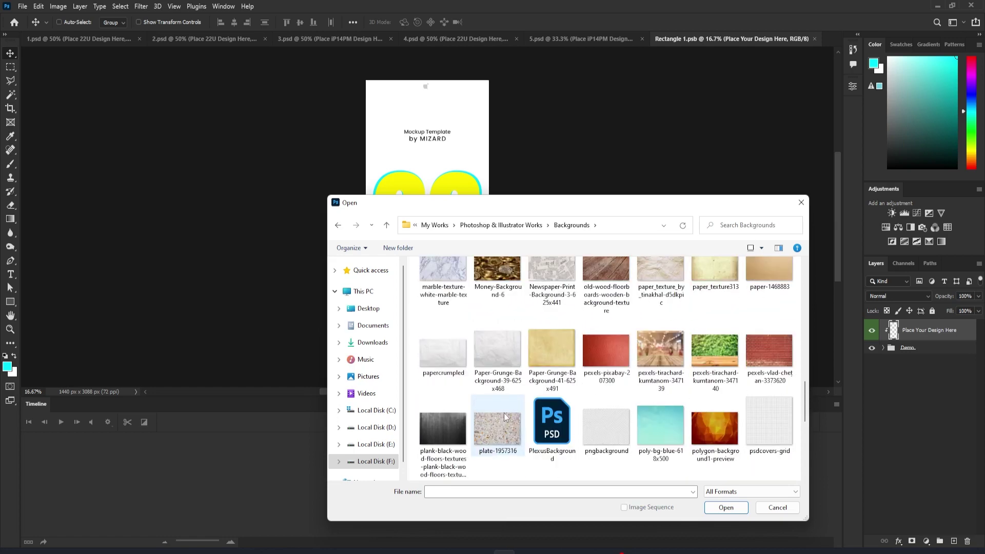
pyautogui.scroll(13, 506, 417)
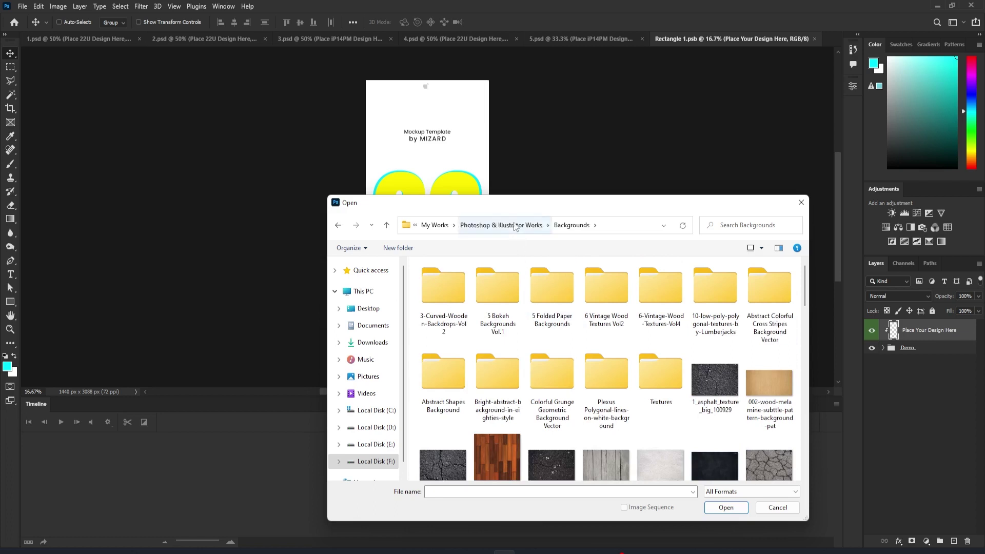
pyautogui.click(514, 227)
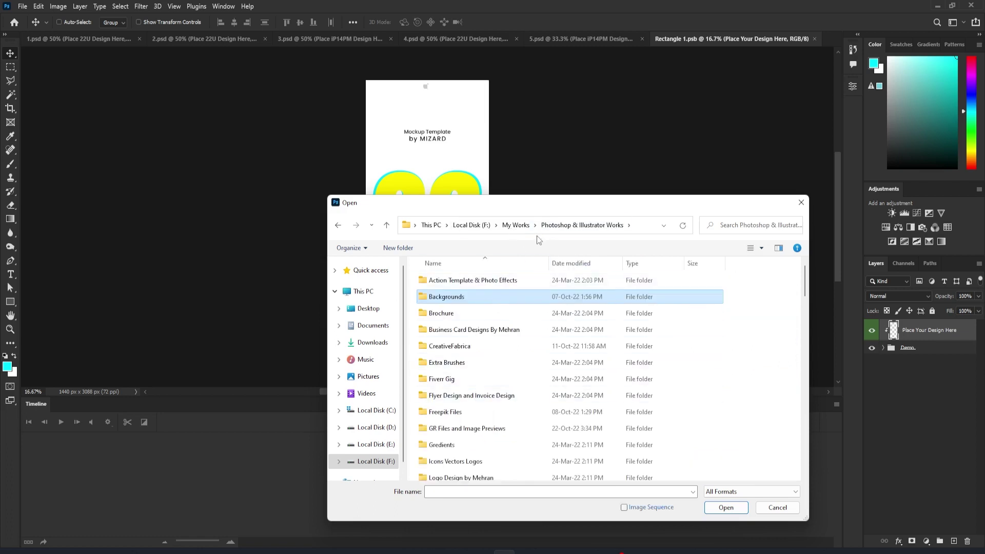
# Open the picture tiger-4287205_1920 from the Stock Images folder
pyautogui.scroll(-7, 524, 337)
pyautogui.doubleClick(476, 289)
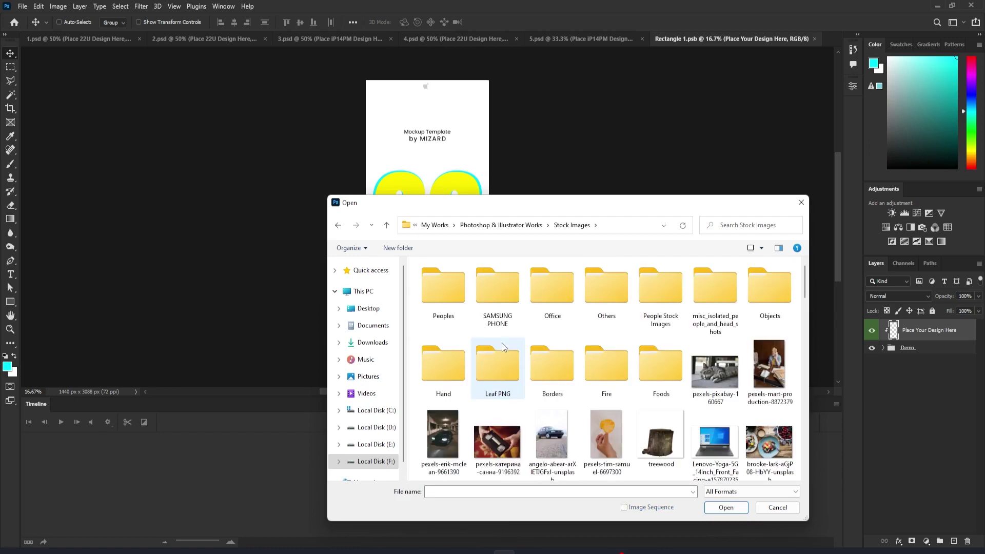
pyautogui.scroll(-3, 502, 344)
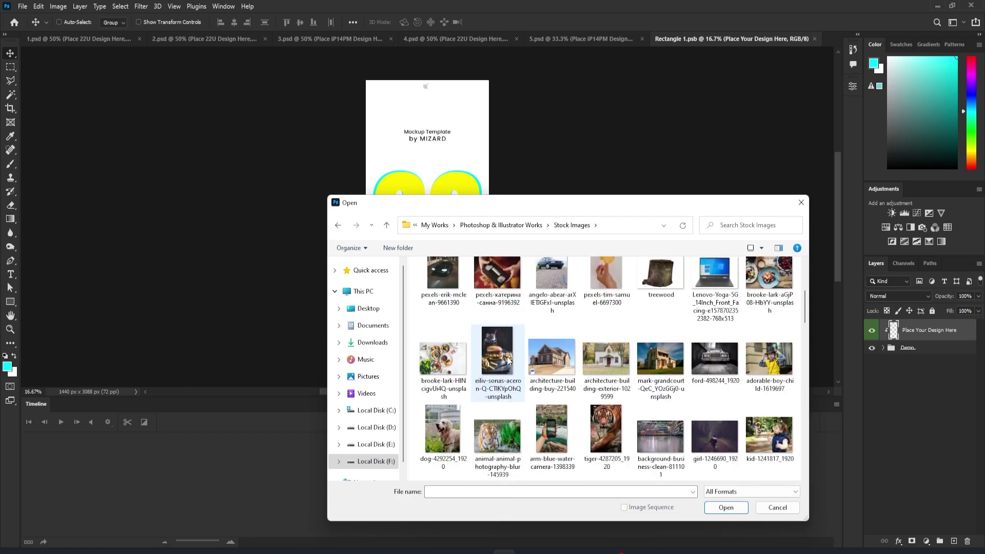
pyautogui.scroll(-3, 507, 347)
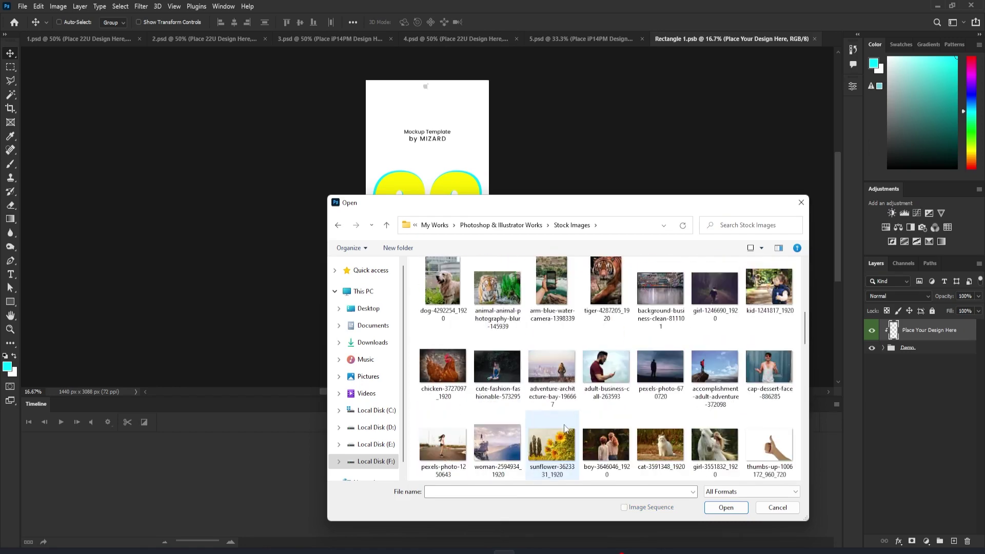
pyautogui.doubleClick(616, 318)
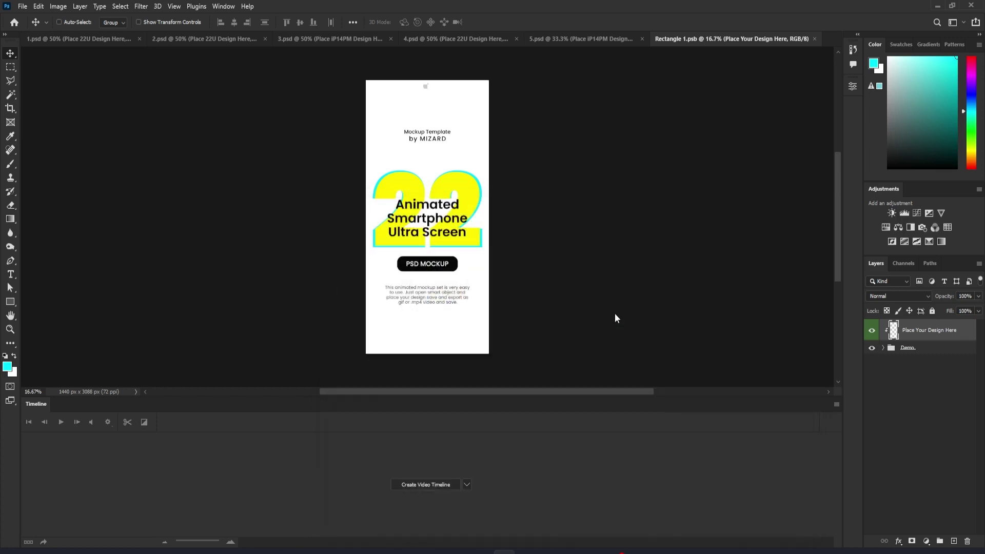
# Copy the entire tiger image, close its file and paste it into the Place Your Design Here layer of Rectangle 1.psb
pyautogui.hotkey('ctrl', 'a')
pyautogui.hotkey('ctrl', 'c')
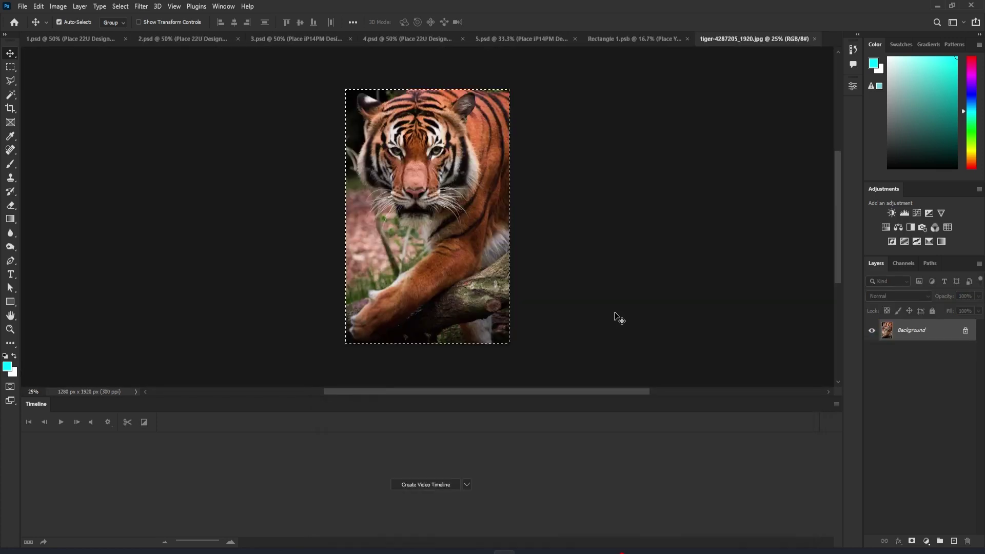
pyautogui.hotkey('ctrl', 'w')
pyautogui.hotkey('ctrl', 'v')
# Scale the pasted tiger image proportionally to about 2084 × 3127 px so it covers the canvas, and save the smart object
pyautogui.hotkey('ctrl', 't')
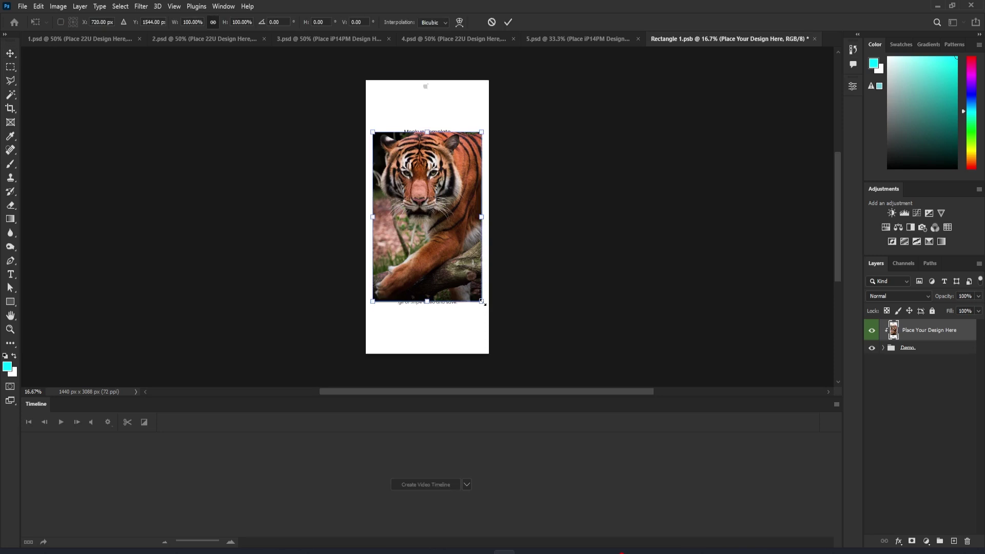
pyautogui.moveTo(482, 302); pyautogui.dragTo(502, 362)
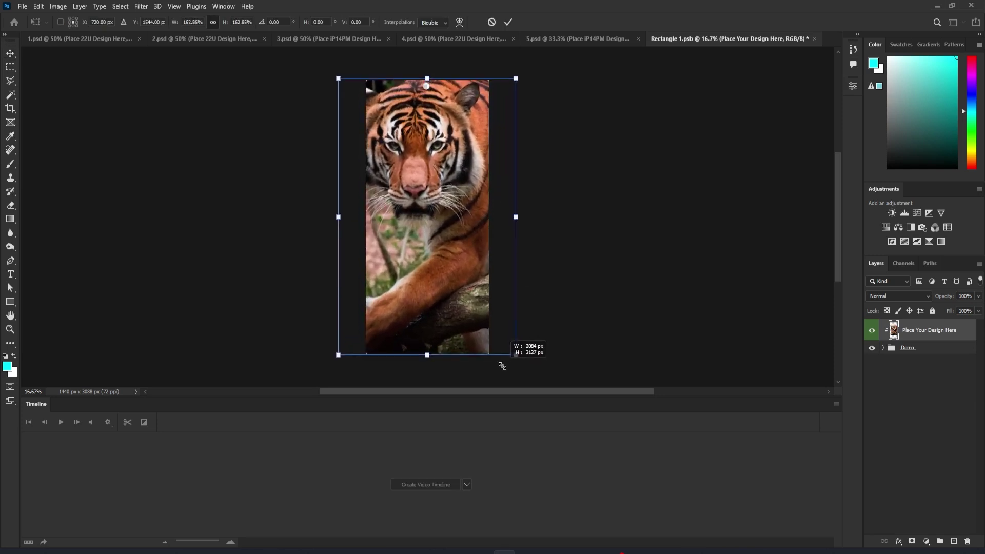
pyautogui.press('Return')
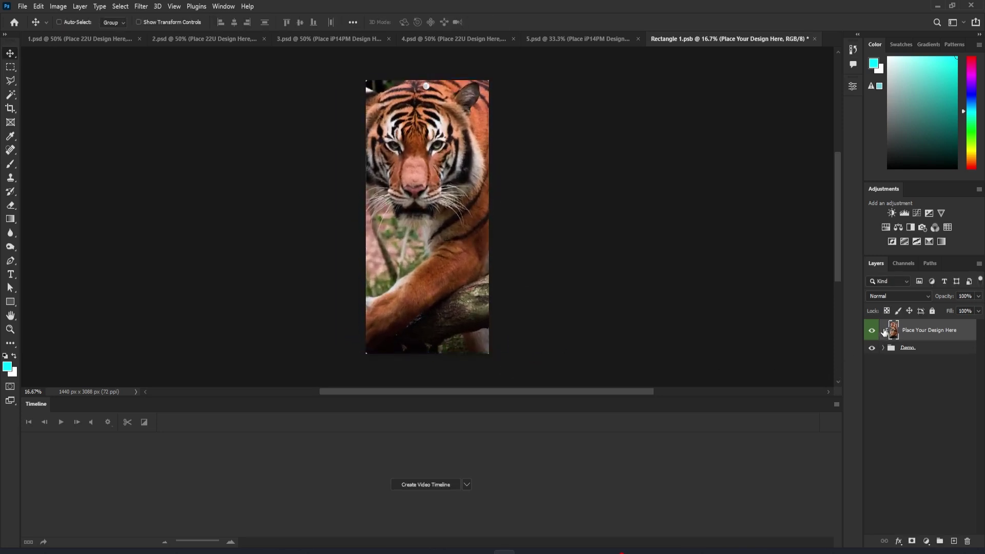
pyautogui.click(22, 7)
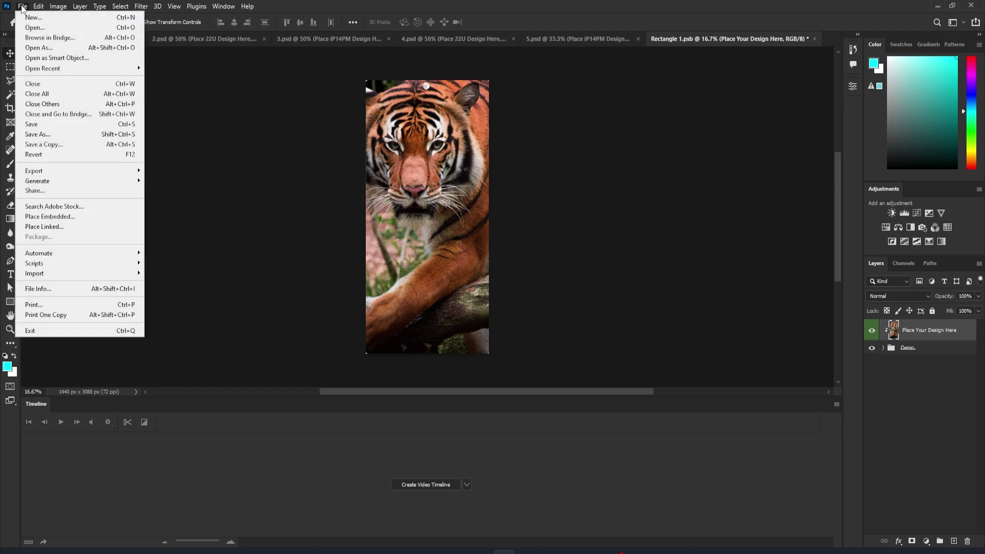
pyautogui.click(61, 129)
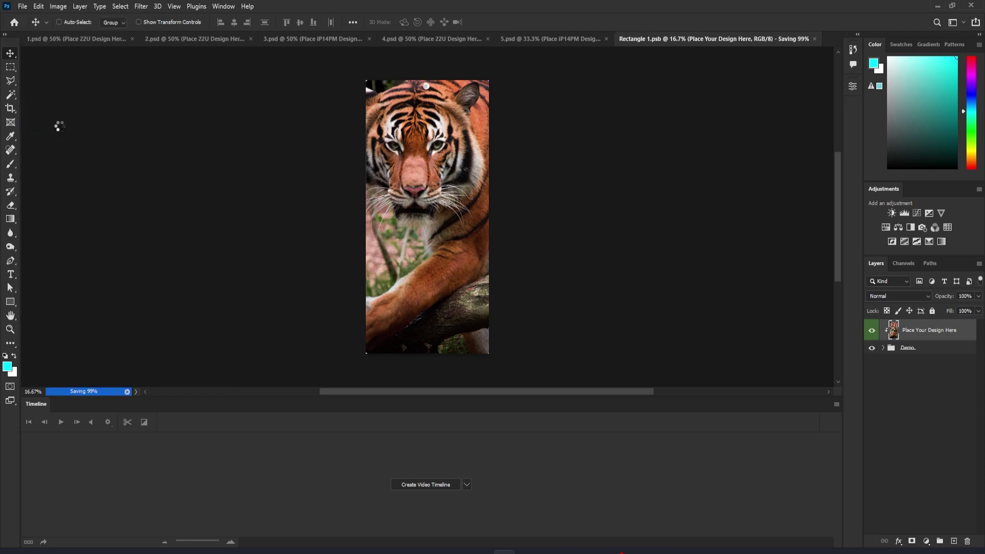
# Close Rectangle 1.psb and open the smart object of the Place iP14PM Design Here layer in 1.psd
pyautogui.click(814, 39)
pyautogui.click(892, 348)
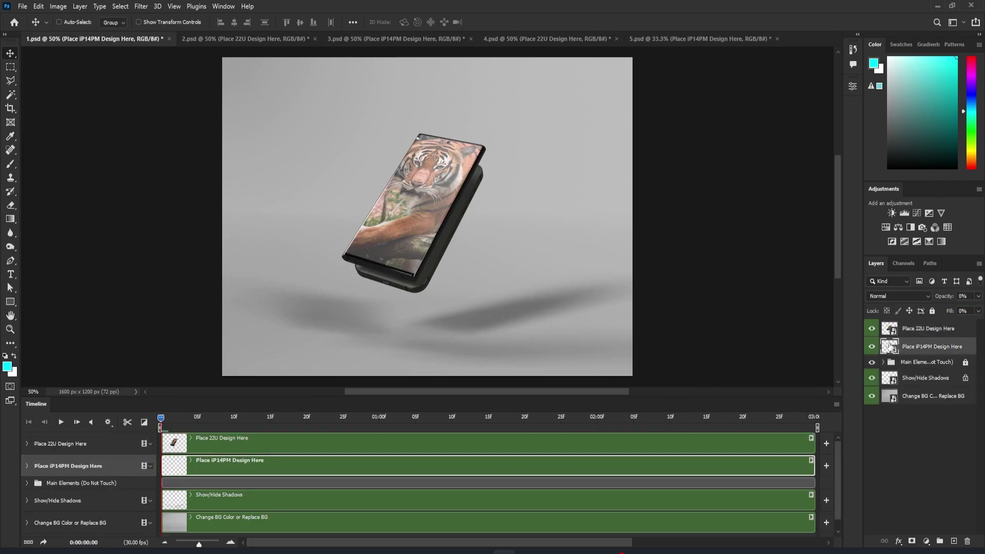
pyautogui.doubleClick(890, 347)
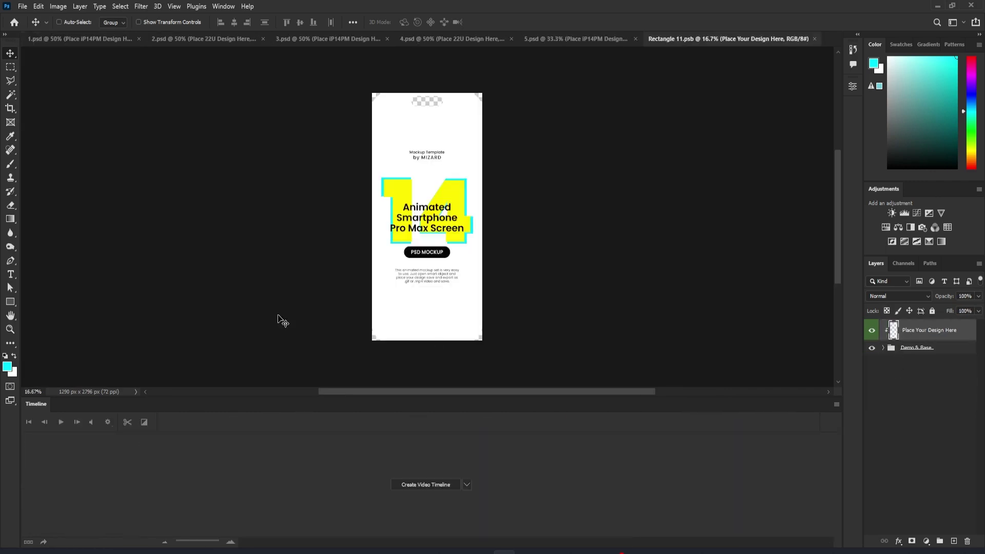
# Open the picture animal-animal-photography-blur-145939 from the Stock Images folder
pyautogui.hotkey('ctrl', 'o')
pyautogui.scroll(-5, 645, 374)
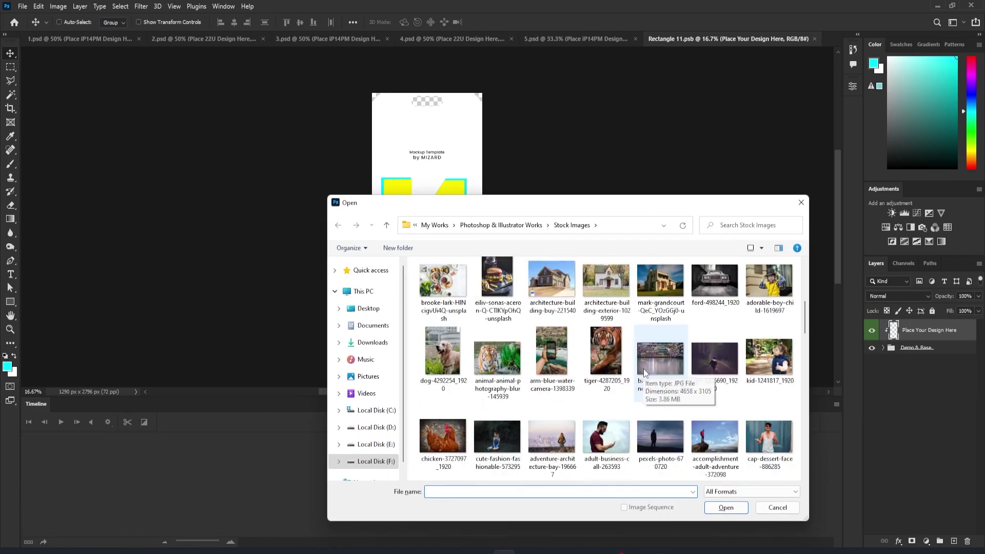
pyautogui.scroll(-5, 645, 373)
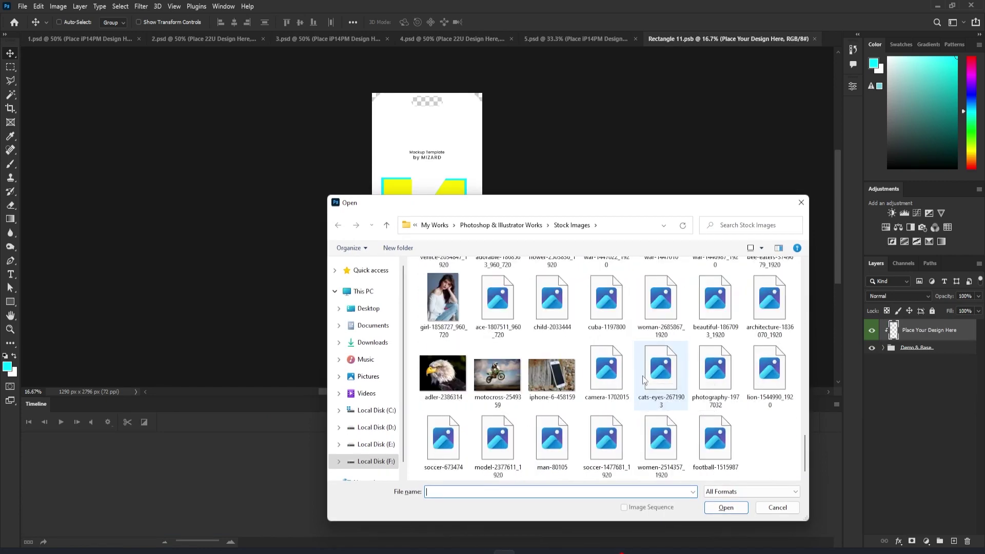
pyautogui.scroll(3, 642, 376)
pyautogui.scroll(3, 643, 378)
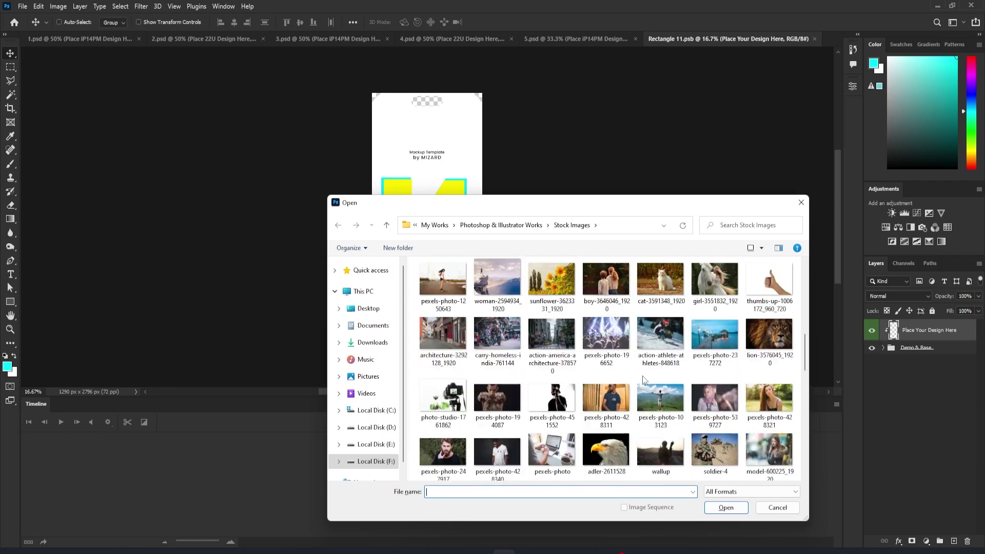
pyautogui.scroll(2, 639, 380)
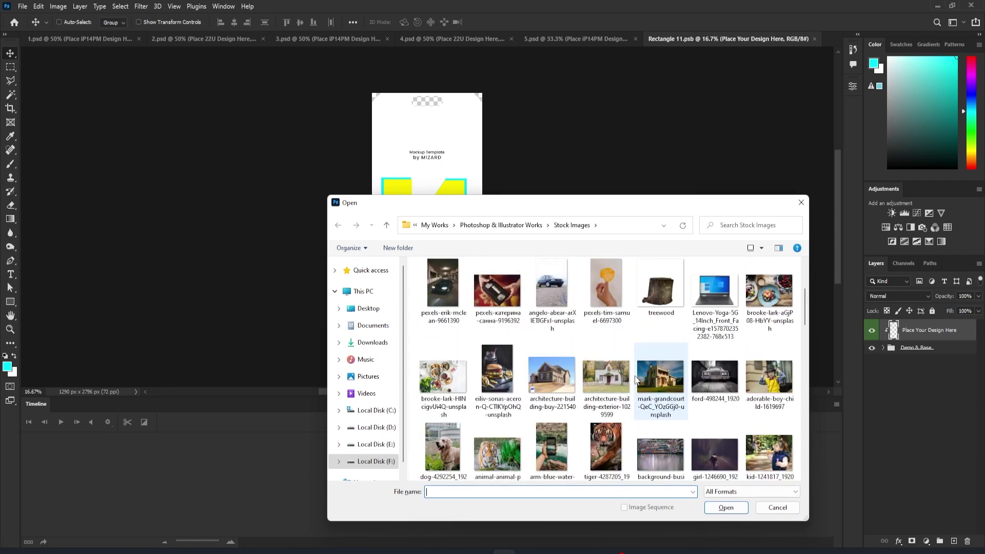
pyautogui.doubleClick(511, 446)
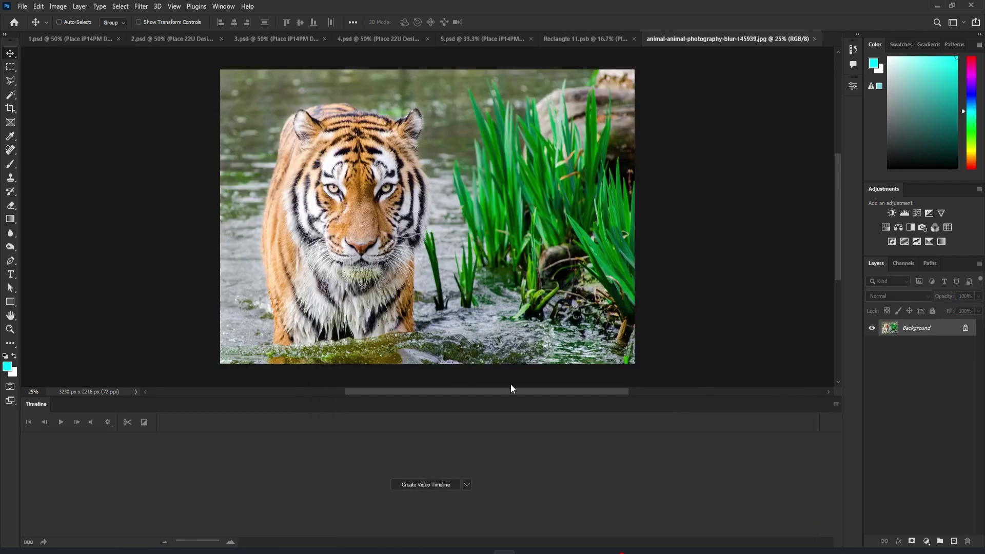
# Copy the whole tiger picture, close its file and paste it into the Place Your Design Here layer of Rectangle 11.psb
pyautogui.hotkey('ctrl', 'c')
pyautogui.hotkey('ctrl', 'w')
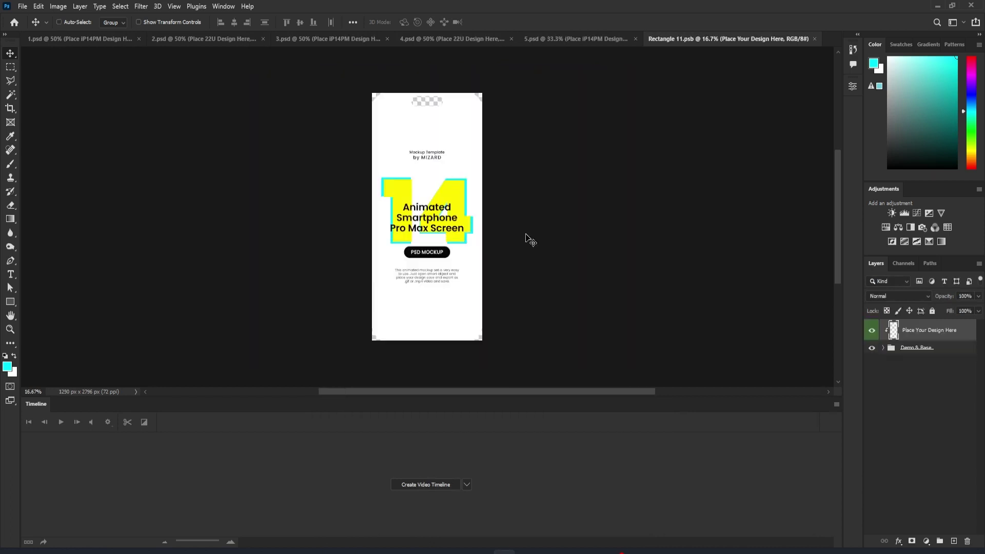
pyautogui.hotkey('ctrl', 'v')
# Scale the pasted tiger to about 4278 × 2935 px, centre its face on the canvas, and save and close the smart object
pyautogui.hotkey('ctrl', 't')
pyautogui.moveTo(649, 315); pyautogui.dragTo(690, 347)
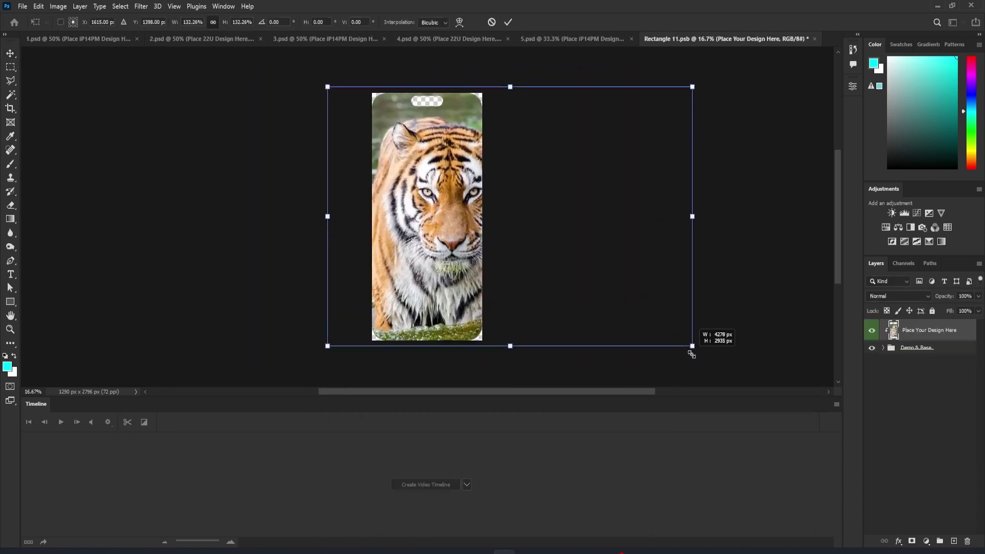
pyautogui.moveTo(641, 267); pyautogui.dragTo(624, 266)
pyautogui.press('Return')
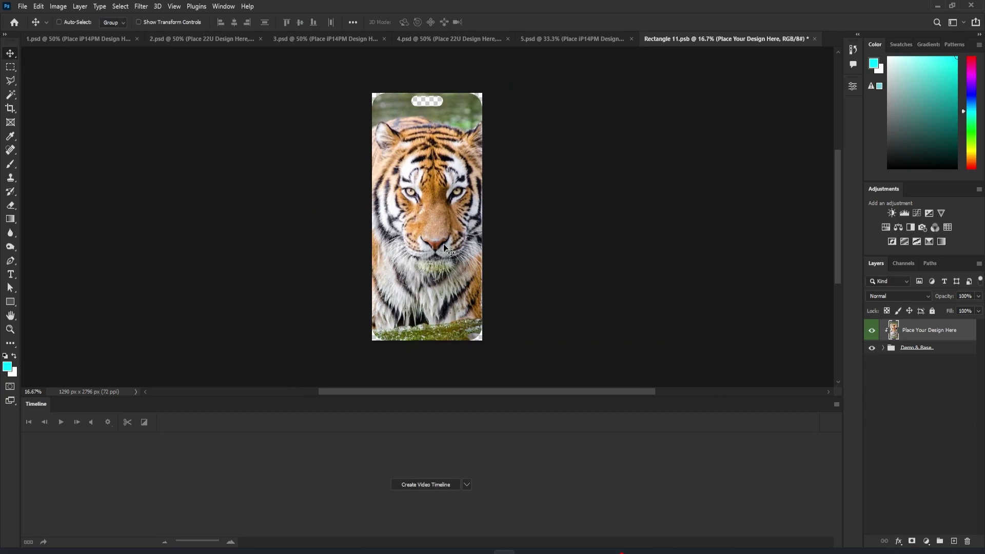
pyautogui.click(31, 8)
pyautogui.click(33, 126)
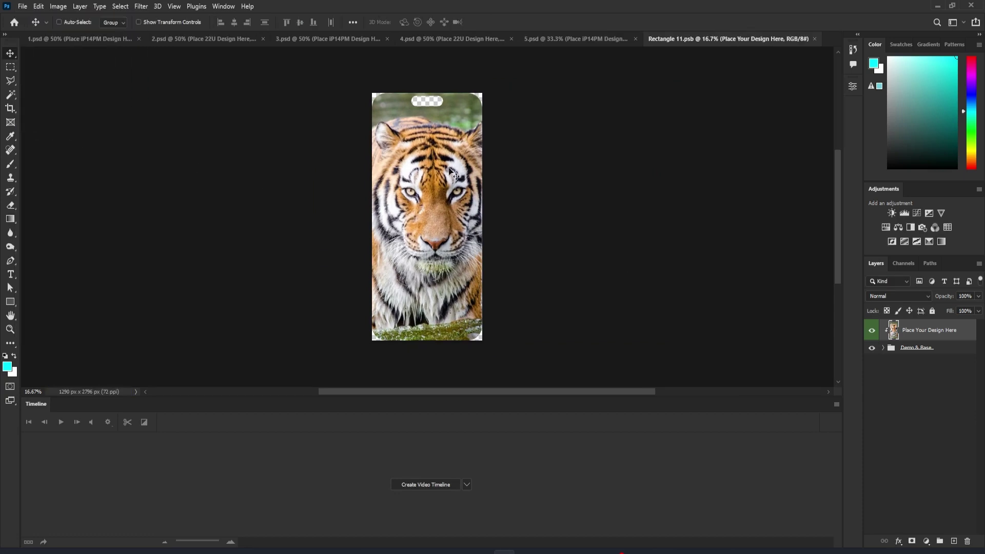
pyautogui.click(815, 39)
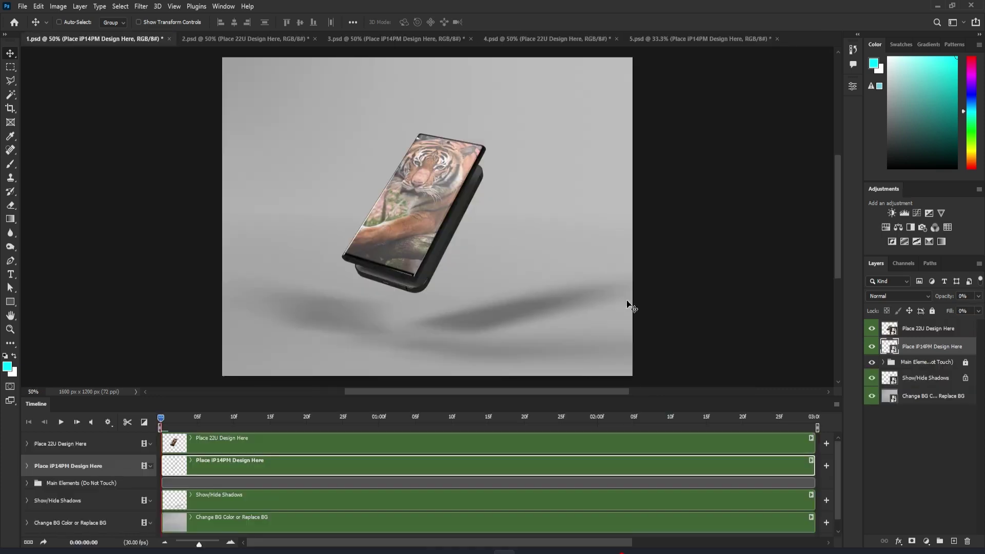
# Open the smart object of the background layer and set the Change BG Color fill to dark grey 6b6b6b
pyautogui.click(884, 396)
pyautogui.doubleClick(889, 398)
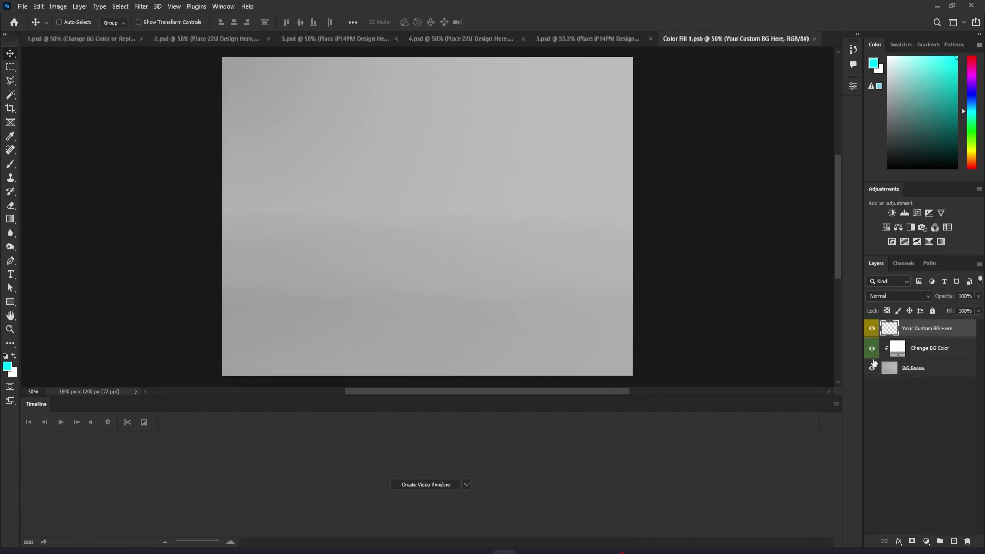
pyautogui.doubleClick(905, 349)
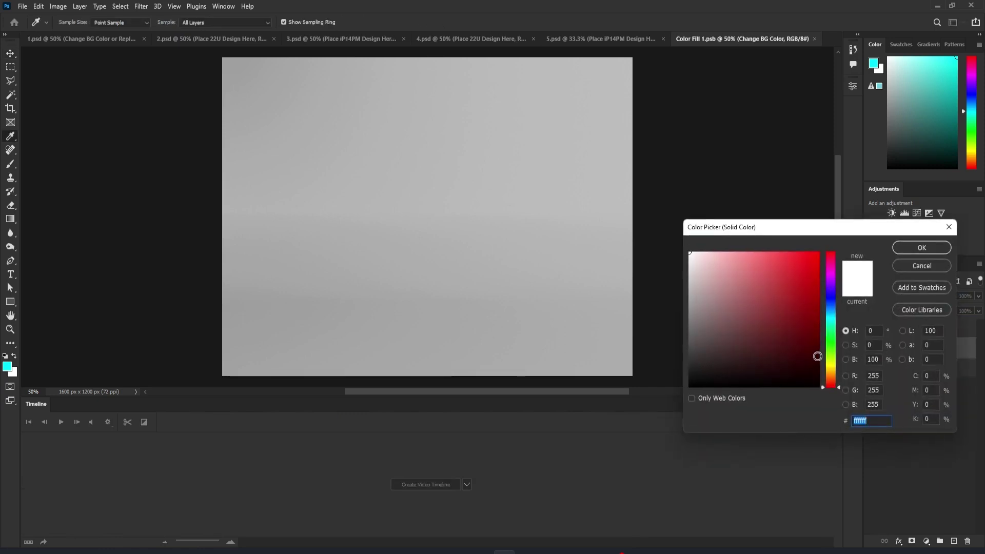
pyautogui.moveTo(708, 351); pyautogui.dragTo(644, 331)
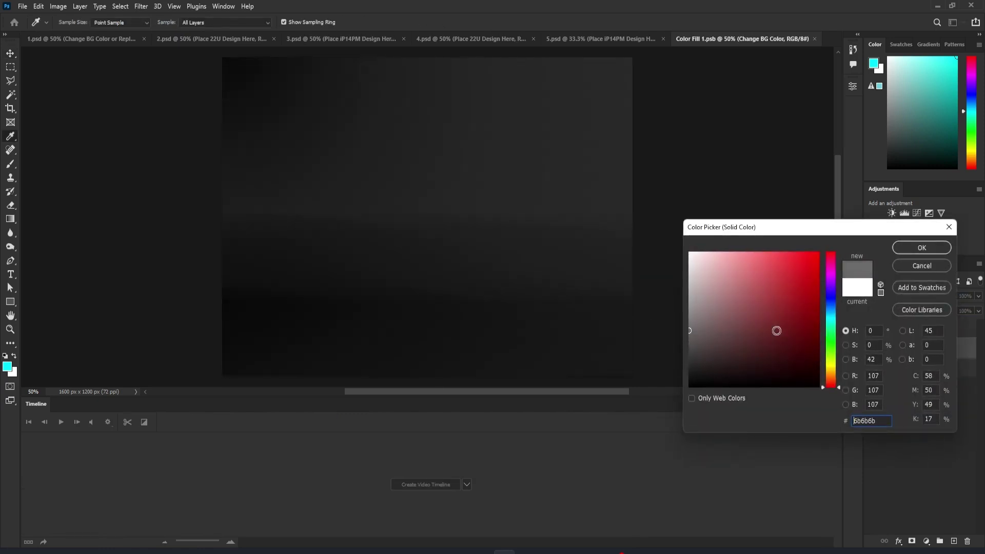
pyautogui.click(922, 248)
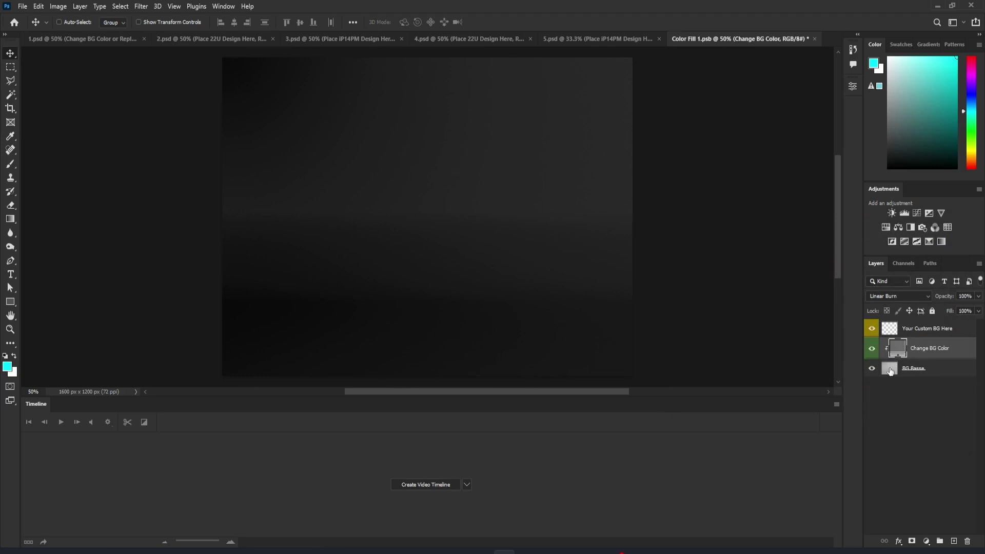
# Make the Your Custom BG Here layer active and browse for an image to open in the Backgrounds folder of Photoshop & Illustrator Works
pyautogui.click(924, 331)
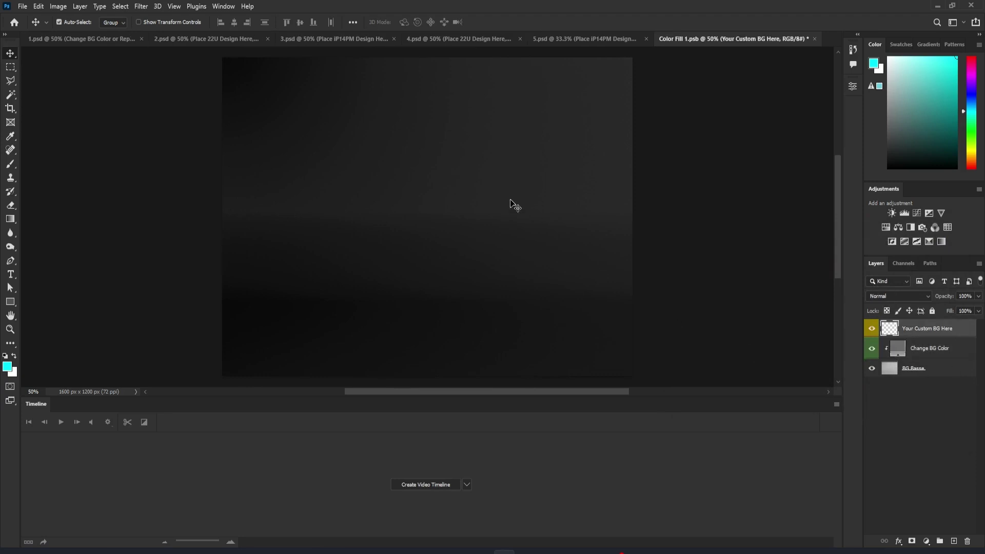
pyautogui.hotkey('ctrl', 'o')
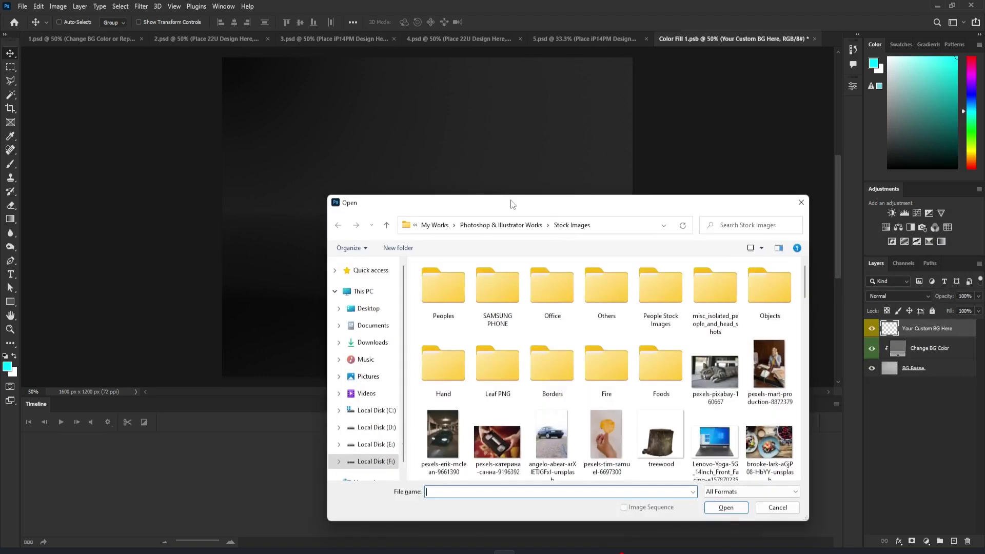
pyautogui.click(390, 463)
pyautogui.doubleClick(473, 349)
pyautogui.doubleClick(467, 380)
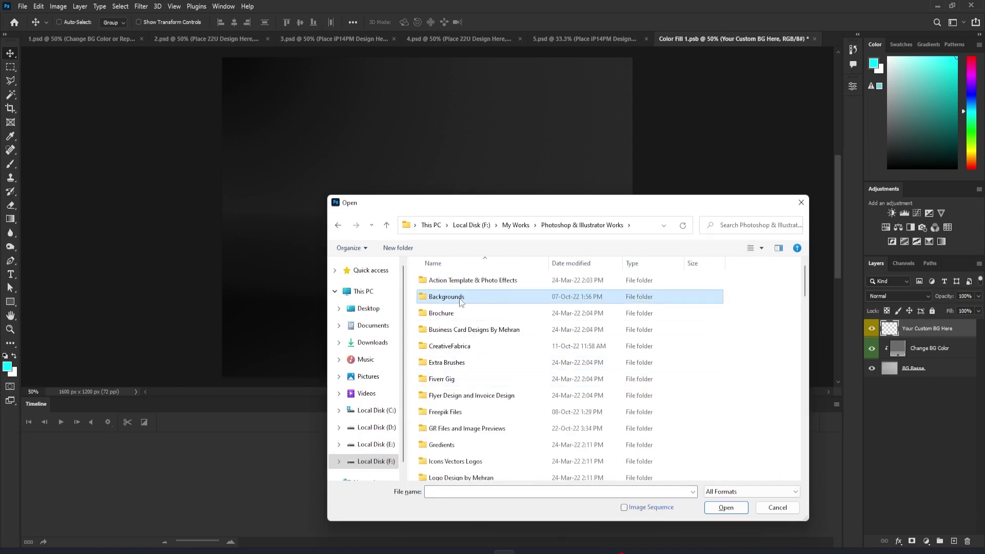
pyautogui.doubleClick(461, 299)
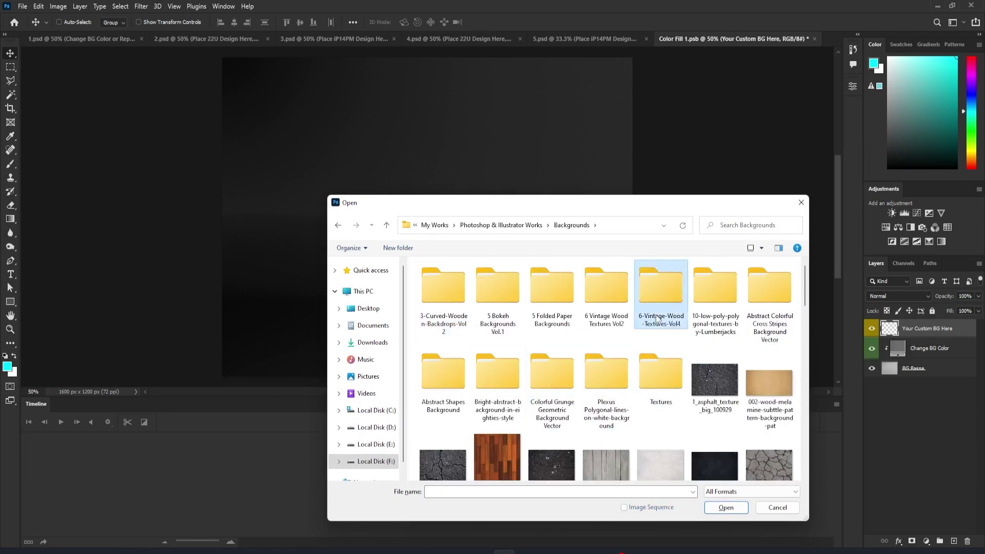
pyautogui.doubleClick(661, 288)
pyautogui.doubleClick(488, 280)
pyautogui.press('BackSpace')
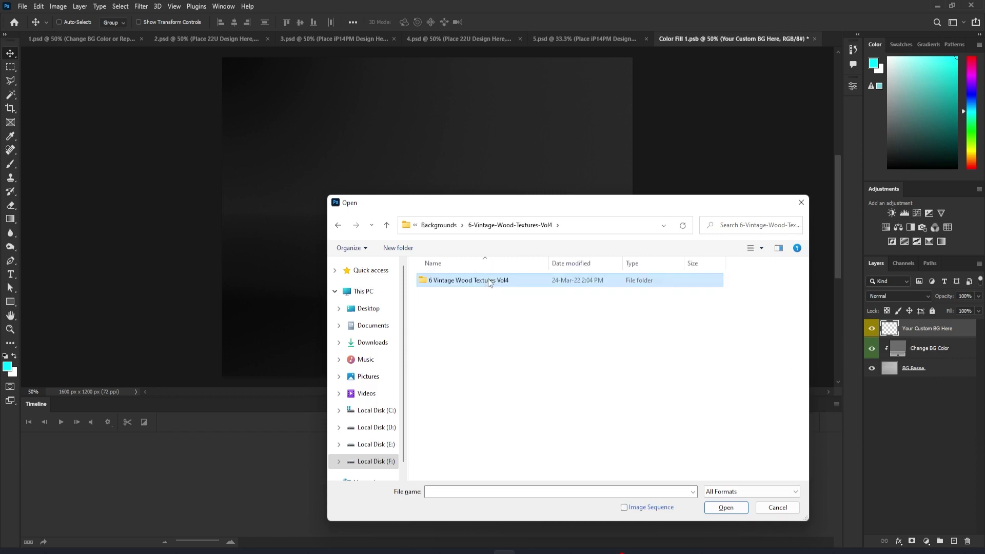
pyautogui.press('BackSpace')
# Open the light wooden backdrop 03-place-inside-psd from the 3 Curved Wooden Backdrops Vol.2 folder
pyautogui.click(460, 294)
pyautogui.doubleClick(460, 293)
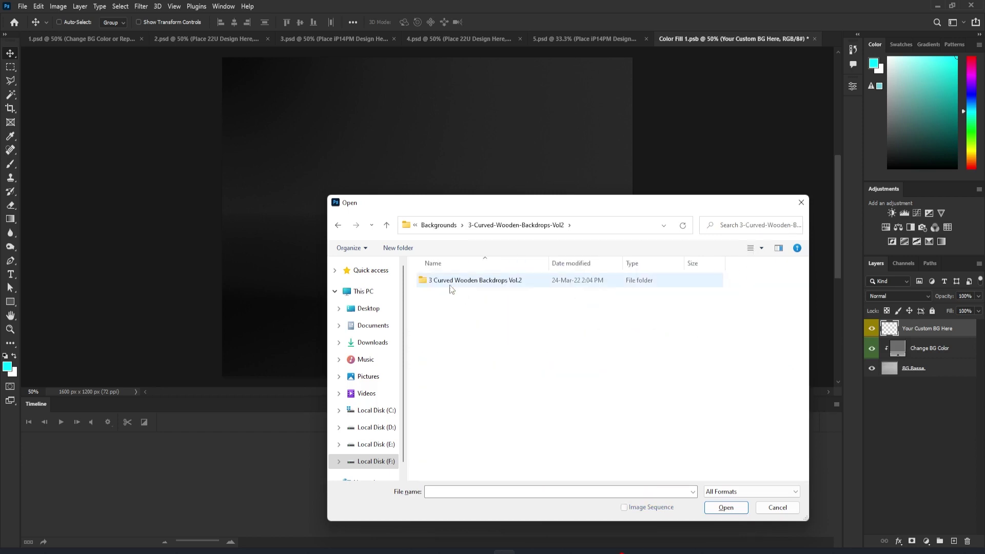
pyautogui.doubleClick(449, 285)
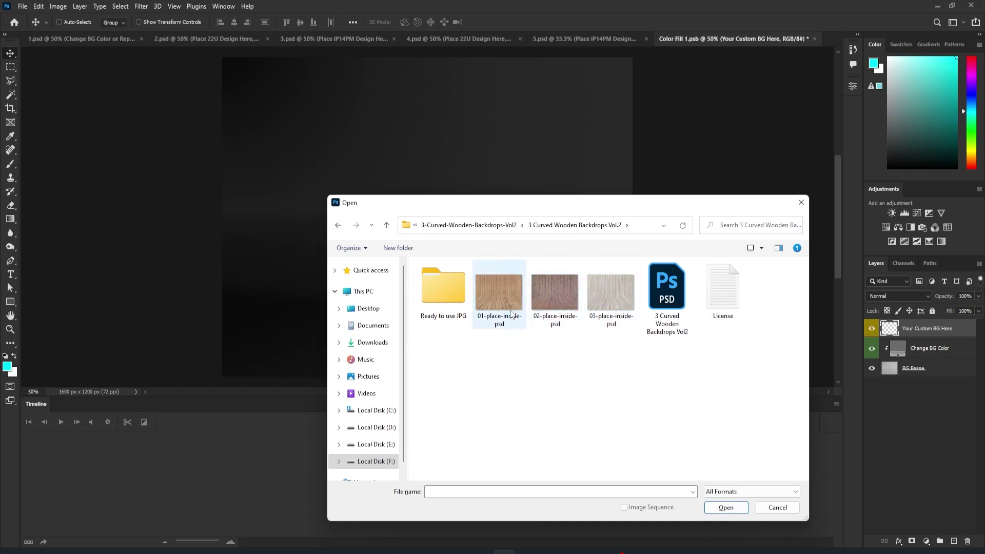
pyautogui.doubleClick(613, 313)
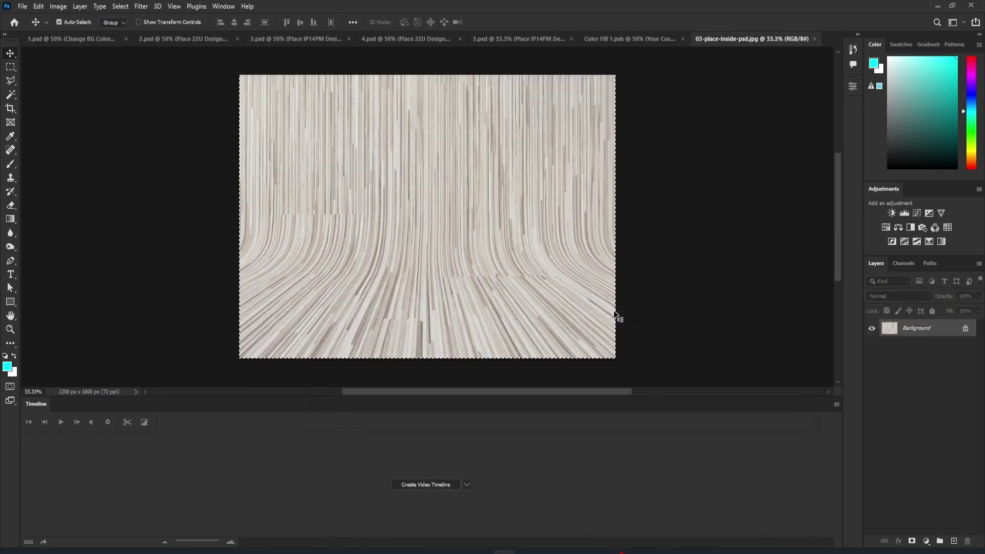
# Copy the wooden backdrop, close its file, paste it into the Your Custom BG Here layer and centre it on the canvas both ways
pyautogui.hotkey('ctrl', 'c')
pyautogui.hotkey('ctrl', 'w')
pyautogui.hotkey('ctrl', 'v')
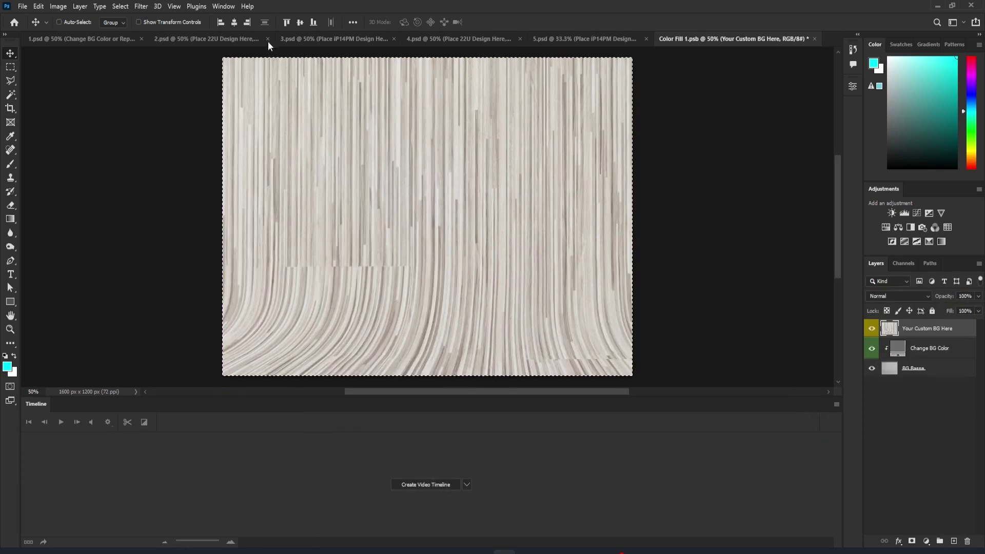
pyautogui.click(234, 22)
pyautogui.click(300, 22)
# Scale the wooden backdrop proportionally to about 76.54% so it fits the canvas, then save and close Color Fill 1.psb
pyautogui.hotkey('ctrl', '-')
pyautogui.hotkey('ctrl', '-')
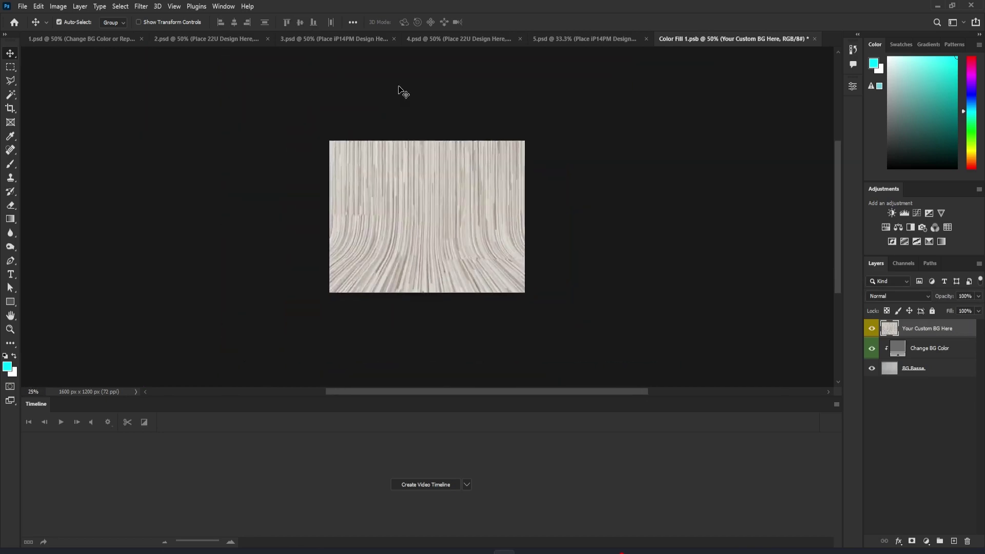
pyautogui.hotkey('ctrl', '-')
pyautogui.hotkey('ctrl', 't')
pyautogui.moveTo(525, 141); pyautogui.dragTo(503, 155)
pyautogui.press('Return')
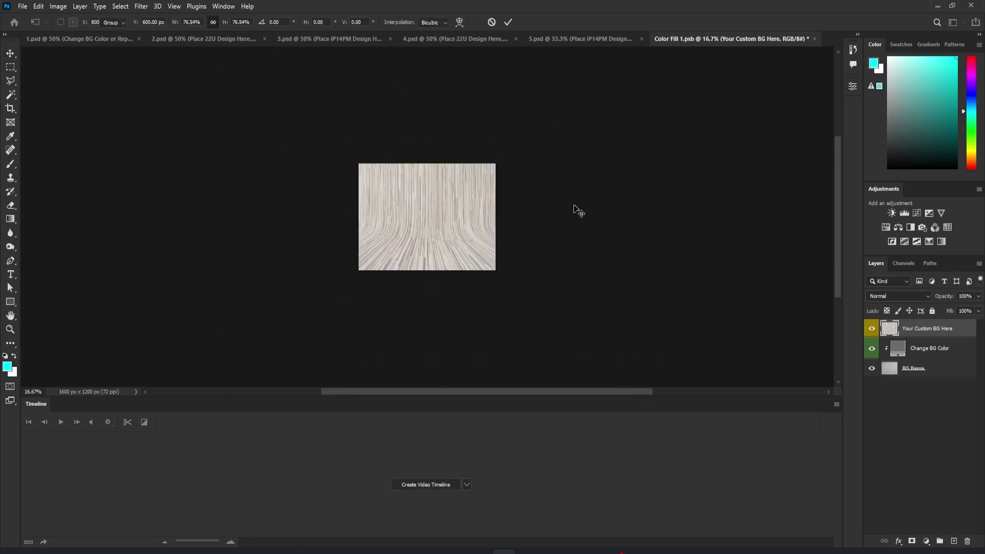
pyautogui.hotkey('ctrl', '+')
pyautogui.hotkey('ctrl', '+')
pyautogui.hotkey('ctrl', 's')
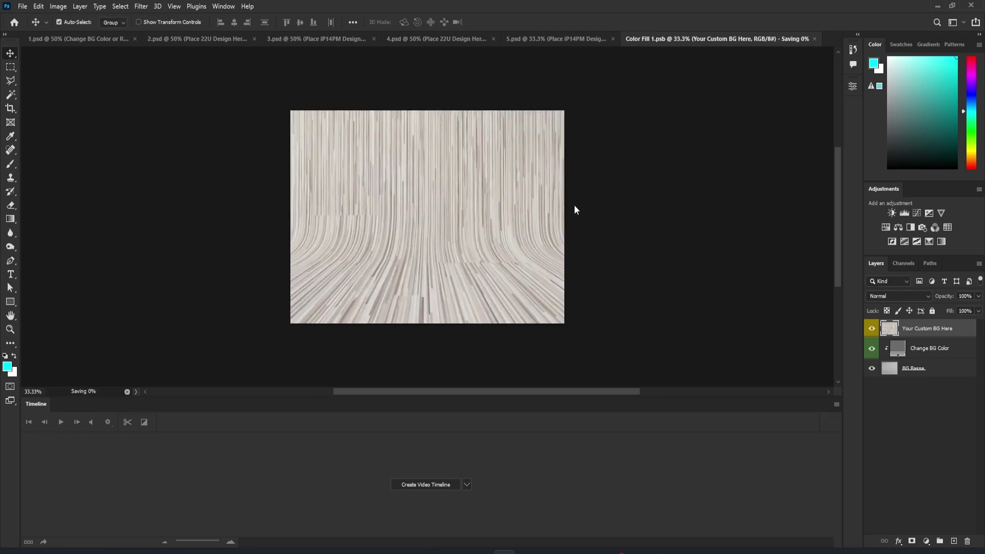
pyautogui.hotkey('ctrl', 'w')
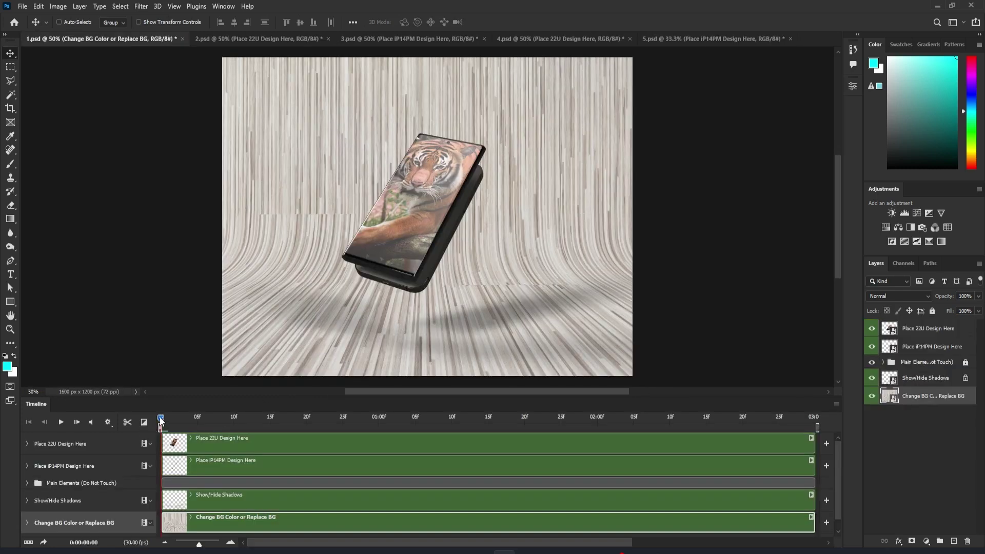
# Scrub through the timeline of 1.psd and back to the first frame to preview the animation
pyautogui.moveTo(161, 422); pyautogui.dragTo(782, 438)
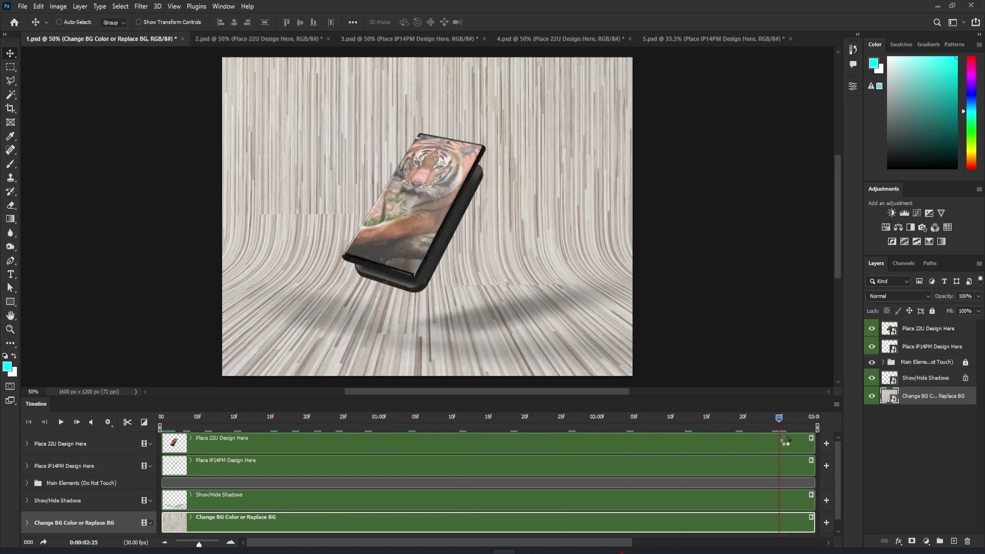
pyautogui.moveTo(716, 440); pyautogui.dragTo(148, 424)
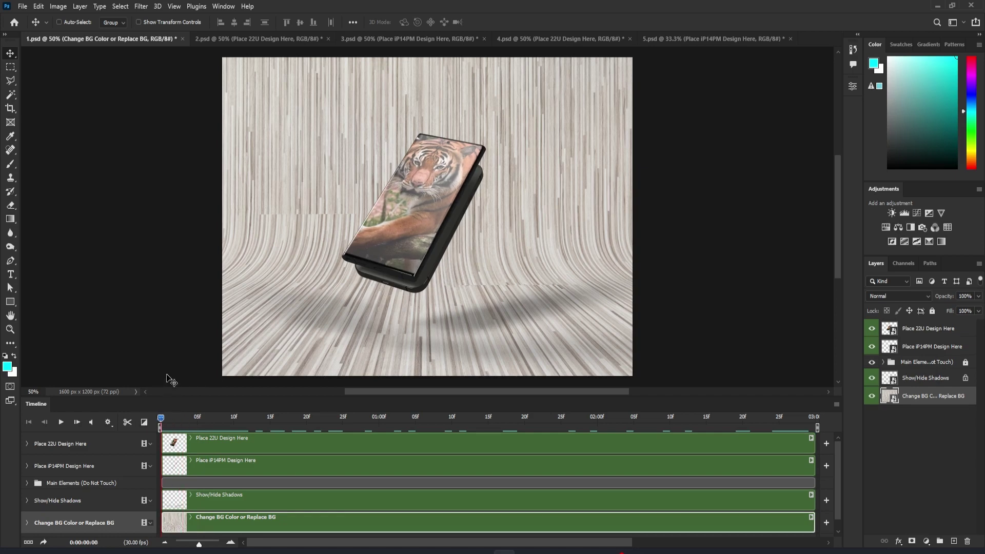
# Render the 1.psd animation as an H.264 video named 1 PRV.mp4
pyautogui.click(23, 6)
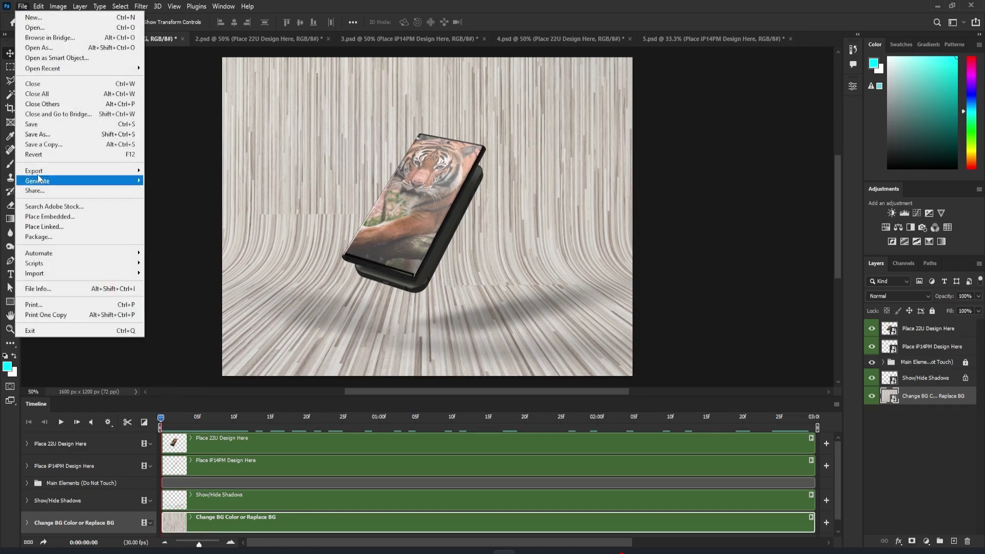
pyautogui.moveTo(35, 172)
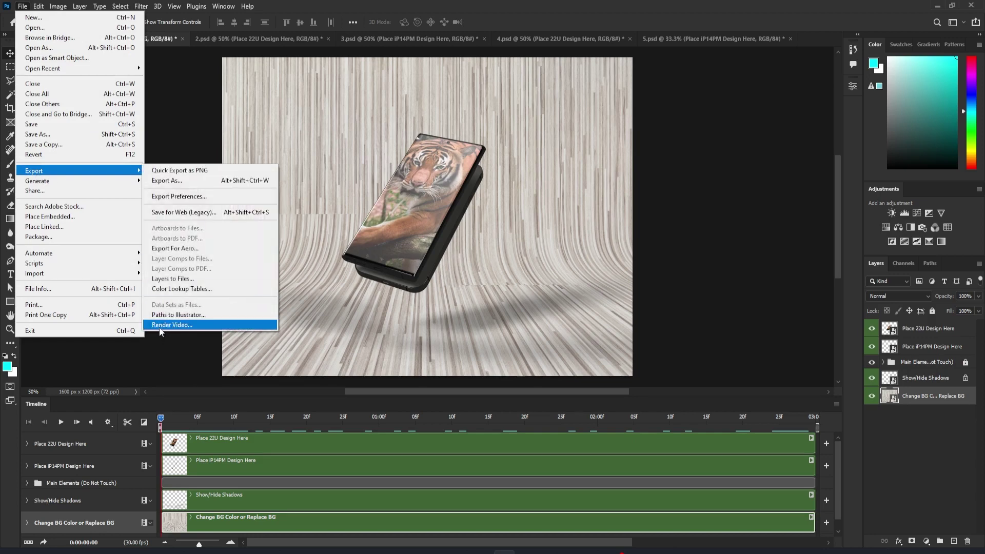
pyautogui.click(172, 325)
pyautogui.click(376, 200)
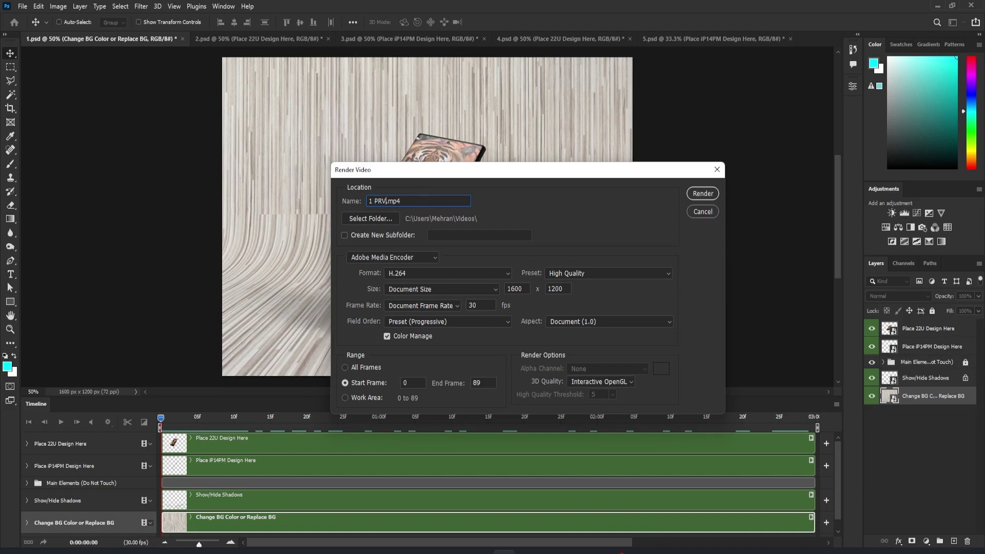
pyautogui.click(713, 193)
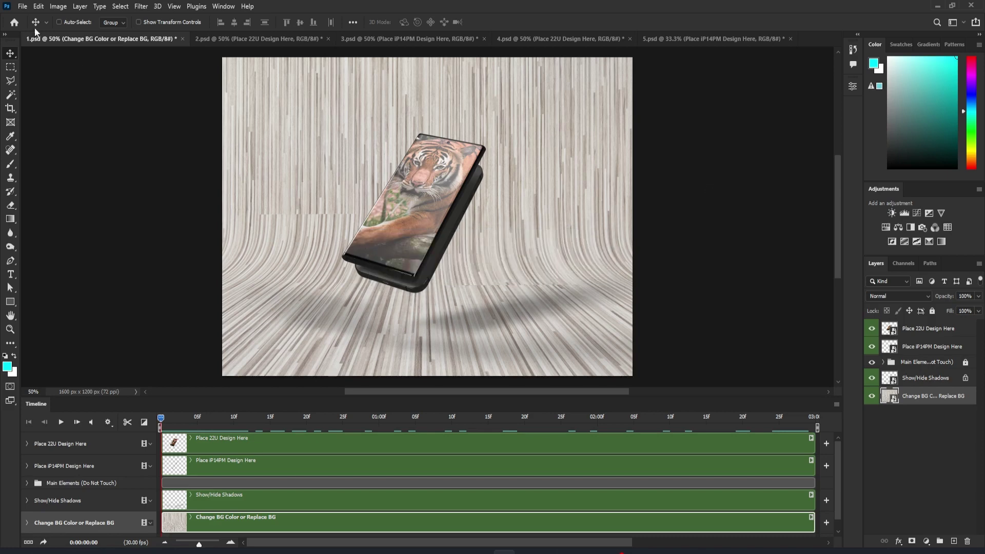
# Set up a Save for Web (Legacy) export of the 1.psd animation as a GIF, 800 px wide
pyautogui.click(23, 7)
pyautogui.moveTo(67, 173)
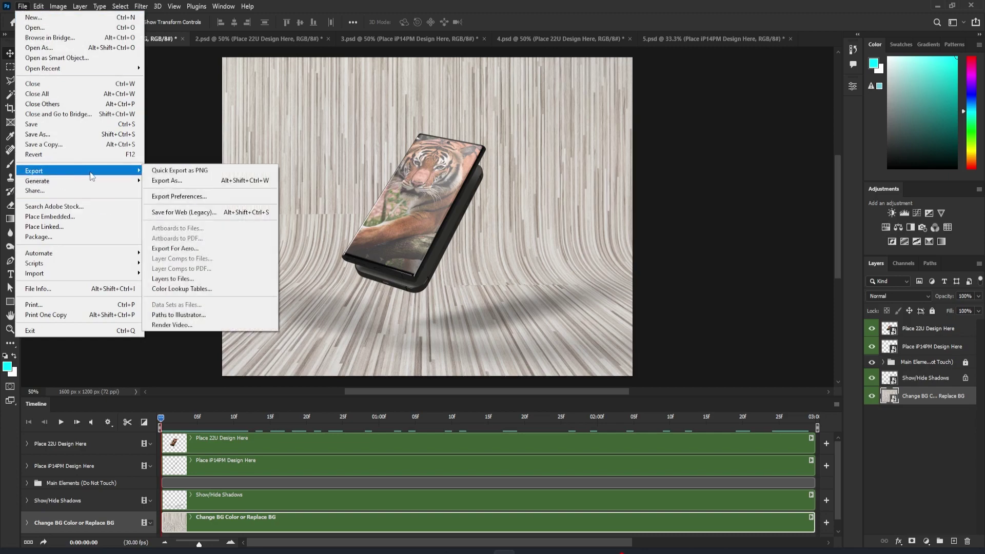
pyautogui.click(228, 215)
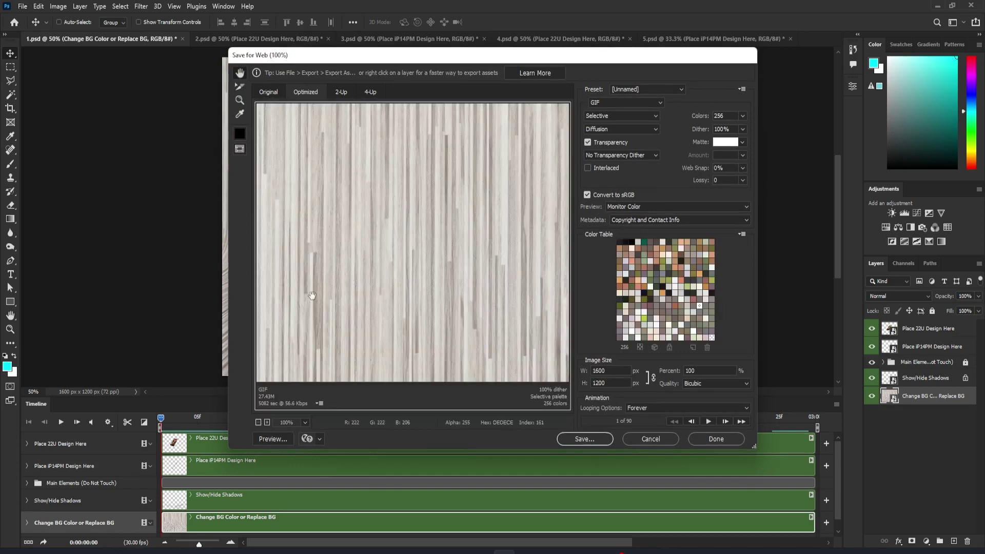
pyautogui.click(605, 370)
pyautogui.write('8')
# Save the optimized GIF as 1 in the Videos folder, replacing the existing file of that name
pyautogui.click(584, 438)
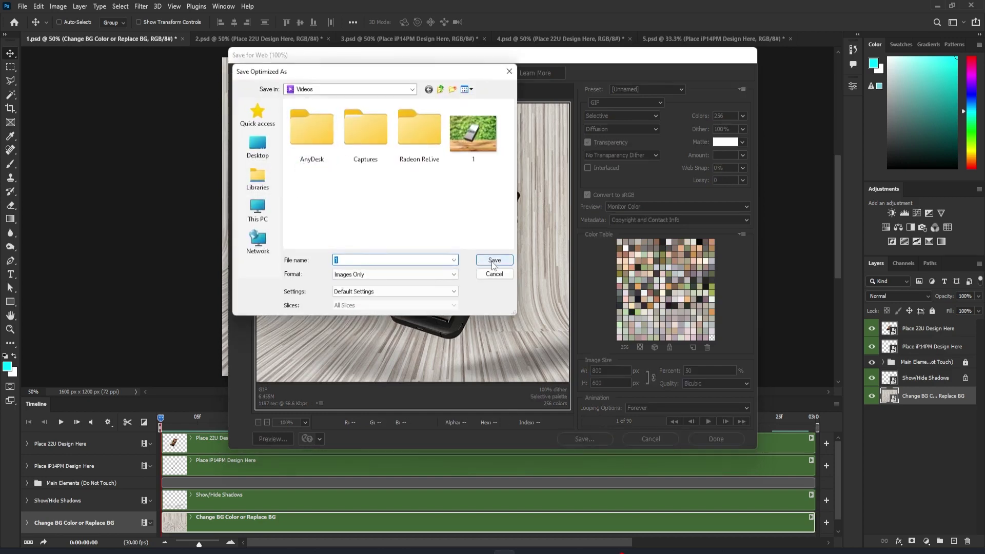
pyautogui.click(484, 154)
pyautogui.click(494, 261)
pyautogui.click(554, 274)
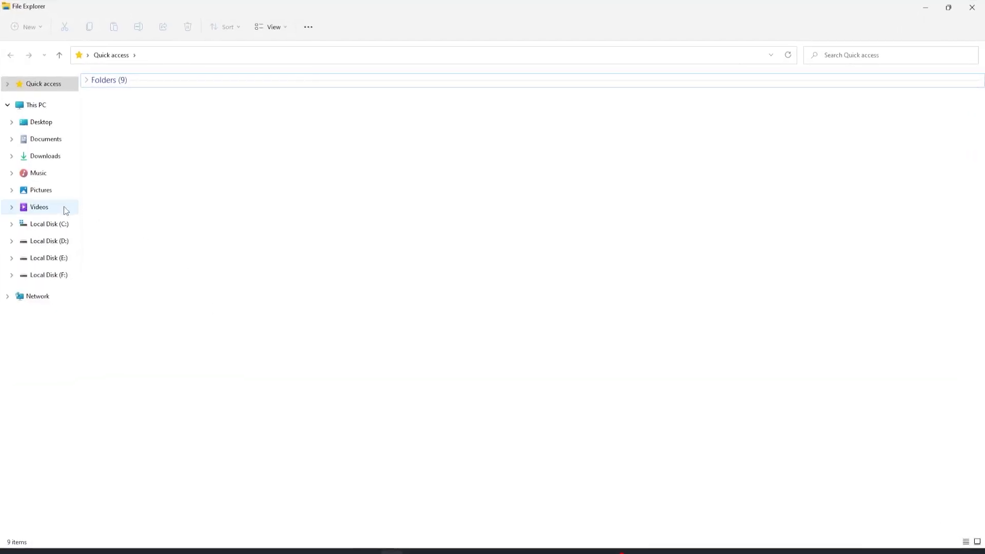
# Switch to File Explorer, play the rendered 1 PRV.mp4 from the Videos folder, and close the player
pyautogui.click(54, 207)
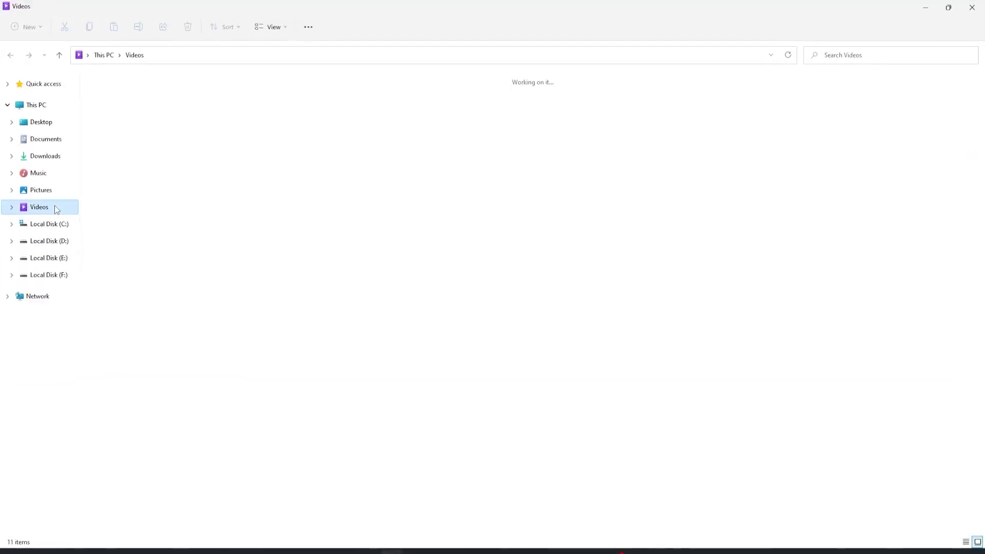
pyautogui.doubleClick(300, 123)
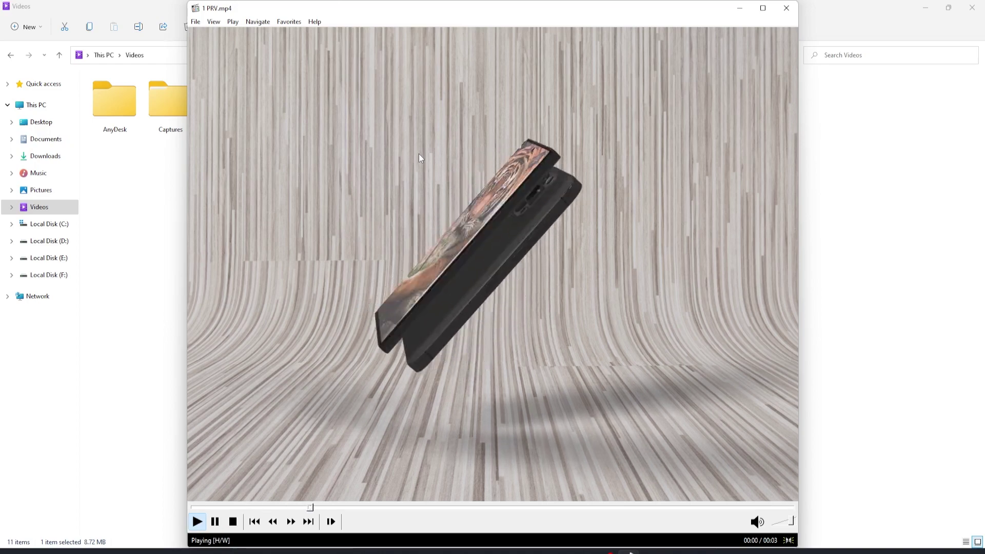
pyautogui.hotkey('alt', 'F4')
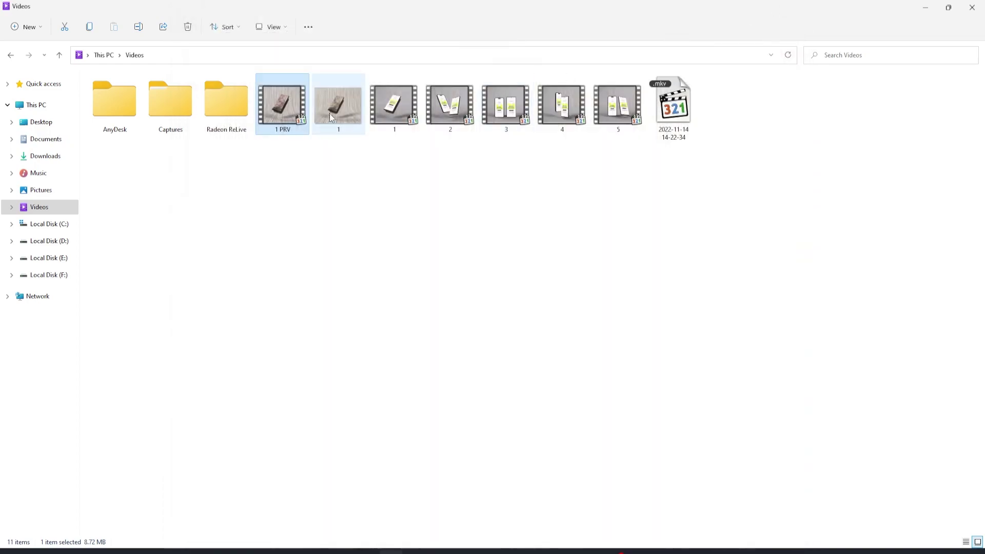
# Open the exported GIF named 1 from the Videos folder to check the animation
pyautogui.click(336, 105)
pyautogui.rightClick(347, 115)
pyautogui.click(377, 136)
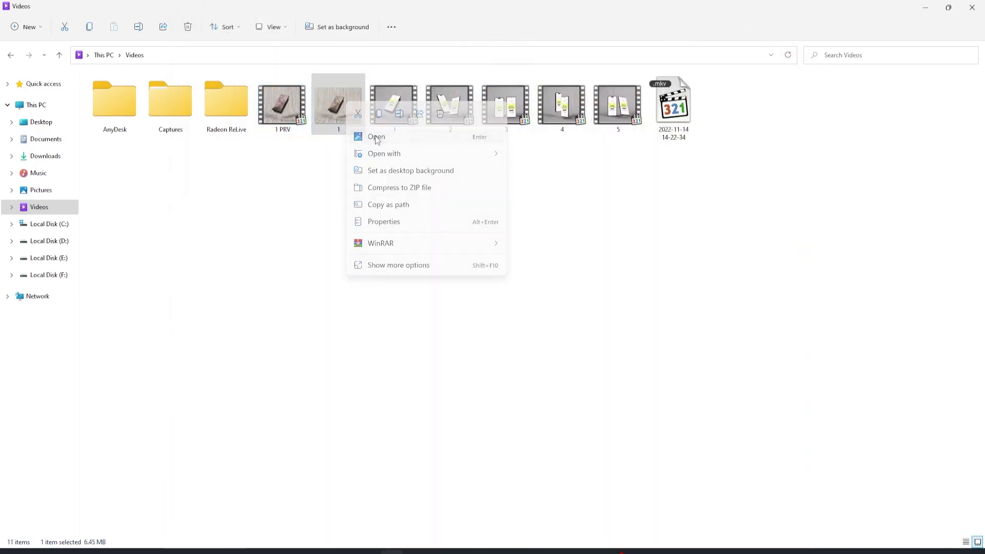